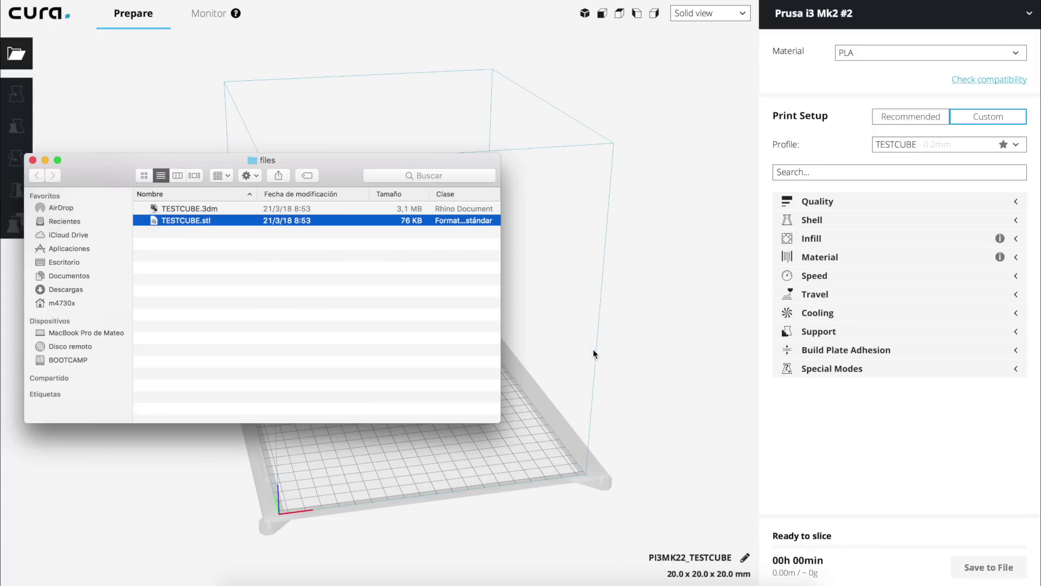
Select the test cube on the build plate and switch the display to Layer view.
{"action": "left_click", "coordinate": [394, 412]}
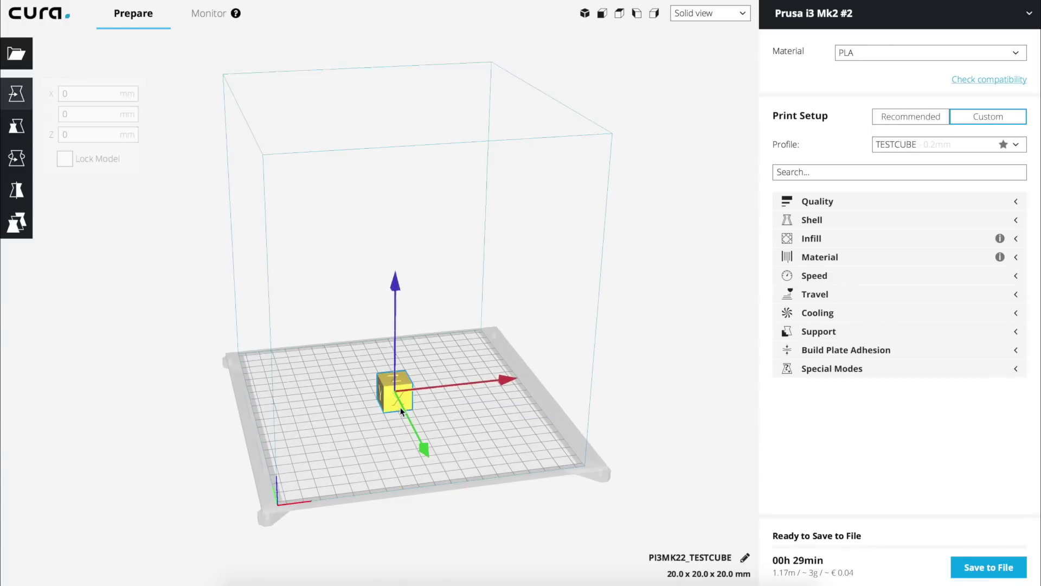
{"action": "scroll", "coordinate": [742, 44], "scroll_direction": "up", "scroll_amount": 5}
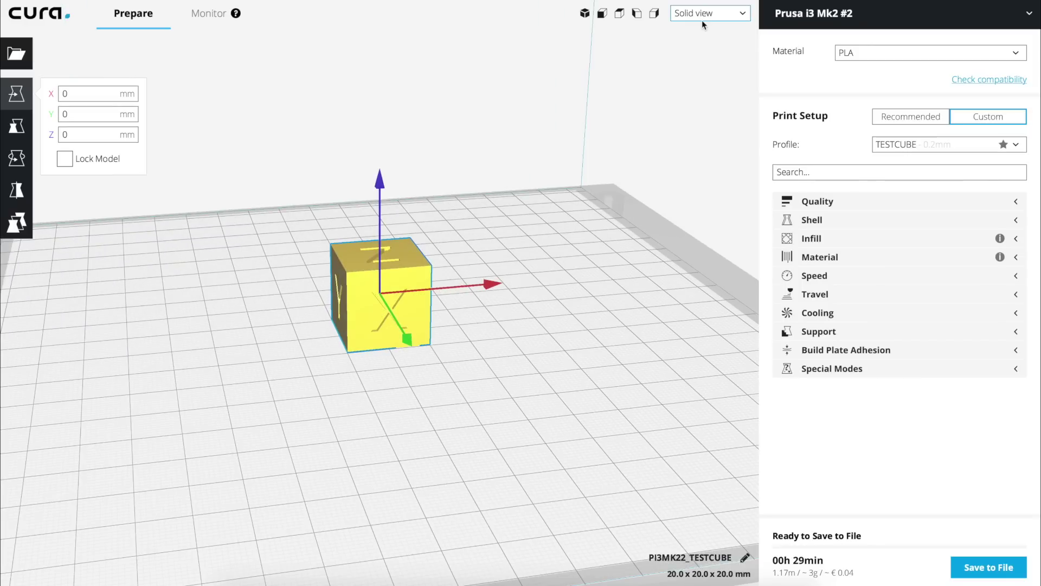
{"action": "left_click", "coordinate": [701, 19]}
{"action": "left_click", "coordinate": [694, 47]}
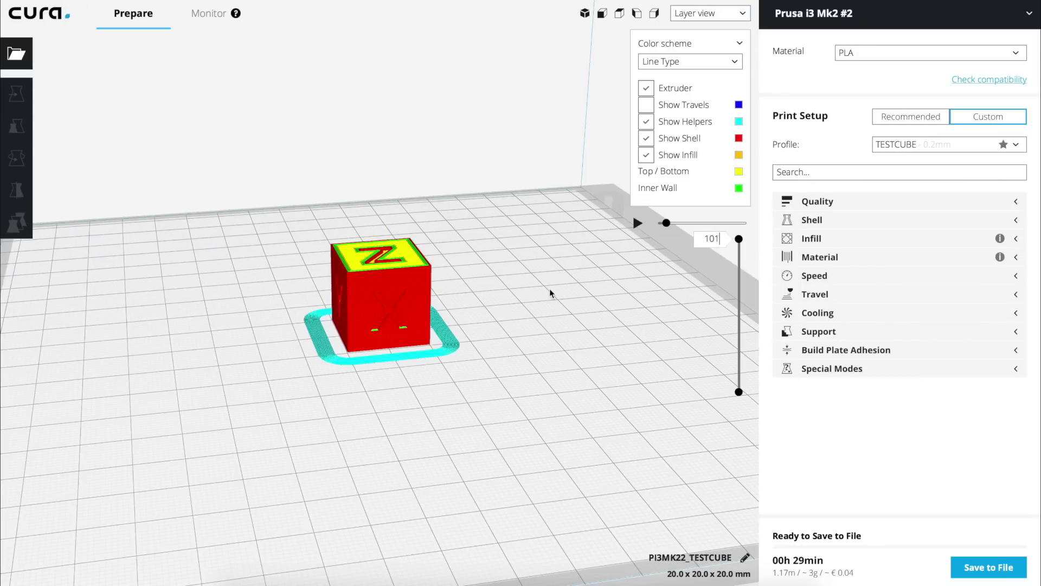
Examine the sliced cube's top layers, engraved letters and brim up close in Layer view.
{"action": "right_click_drag", "start_coordinate": [549, 292], "coordinate": [472, 314]}
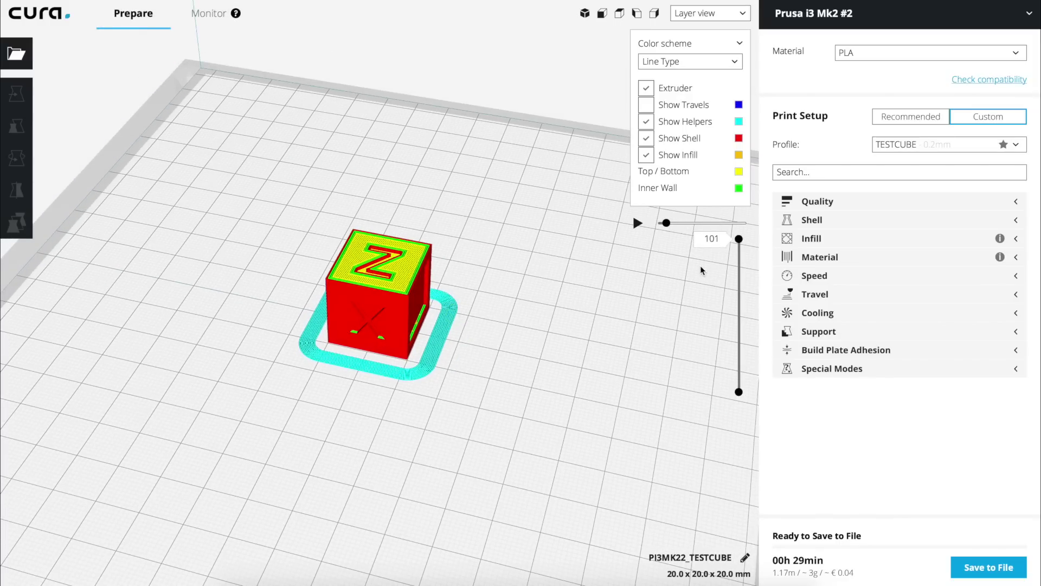
{"action": "scroll", "coordinate": [388, 293], "scroll_direction": "up", "scroll_amount": 5}
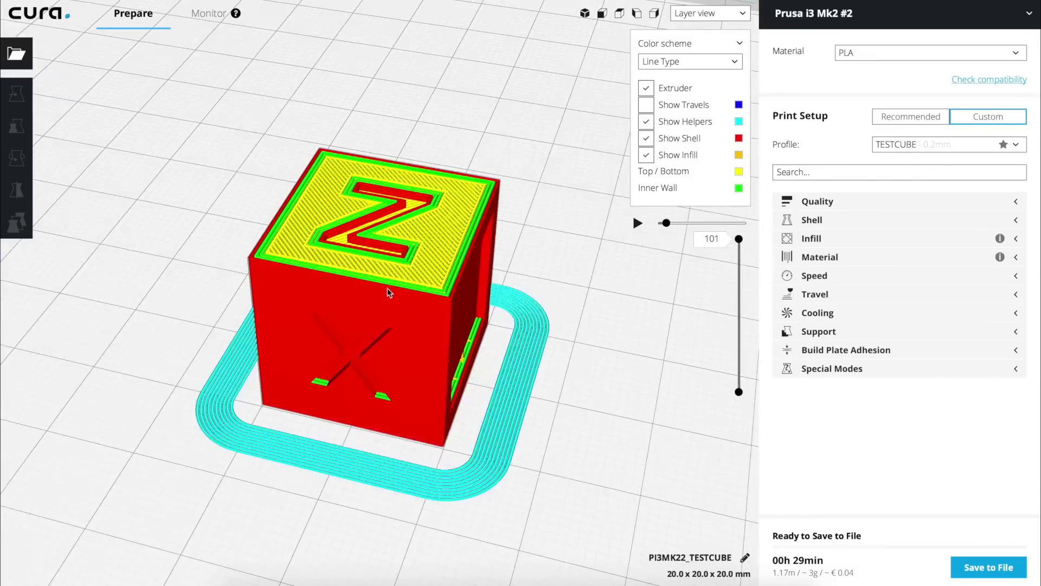
{"action": "scroll", "coordinate": [389, 293], "scroll_direction": "up", "scroll_amount": 2}
{"action": "left_click", "coordinate": [737, 253]}
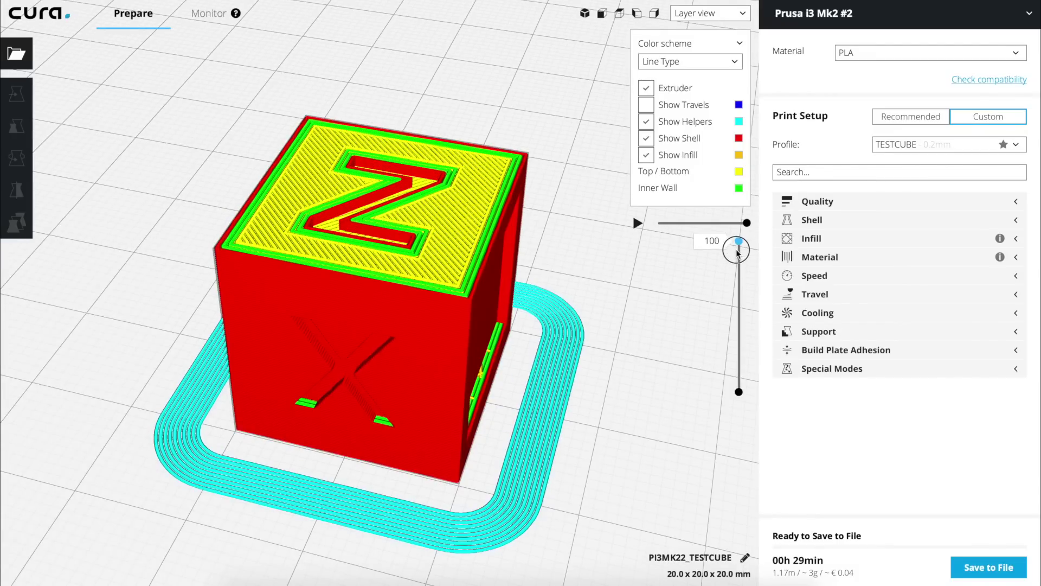
{"action": "left_click_drag", "start_coordinate": [737, 253], "coordinate": [749, 204]}
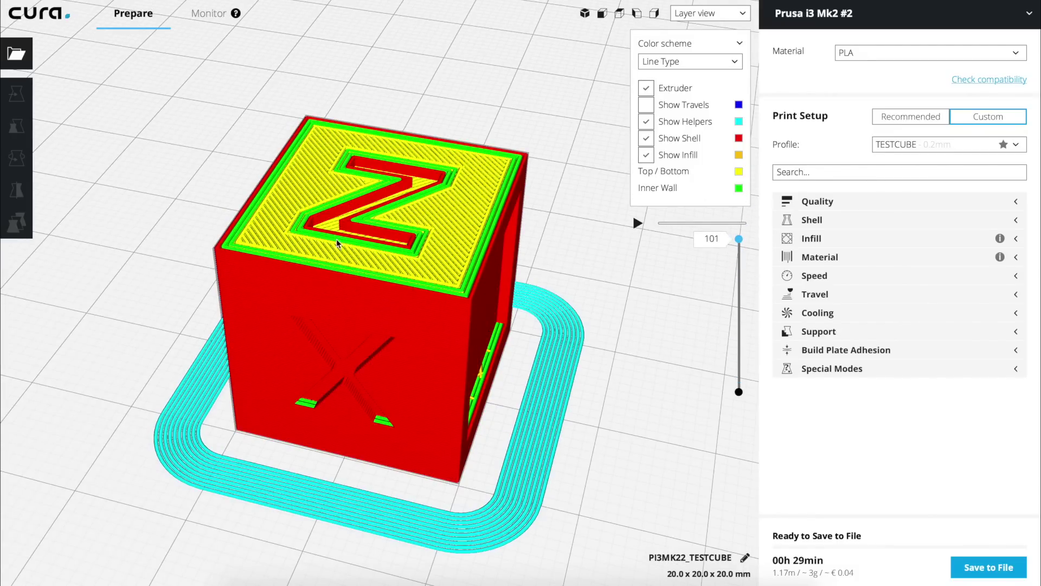
{"action": "right_click_drag", "start_coordinate": [349, 242], "coordinate": [492, 275]}
{"action": "scroll", "coordinate": [377, 275], "scroll_direction": "up", "scroll_amount": 2}
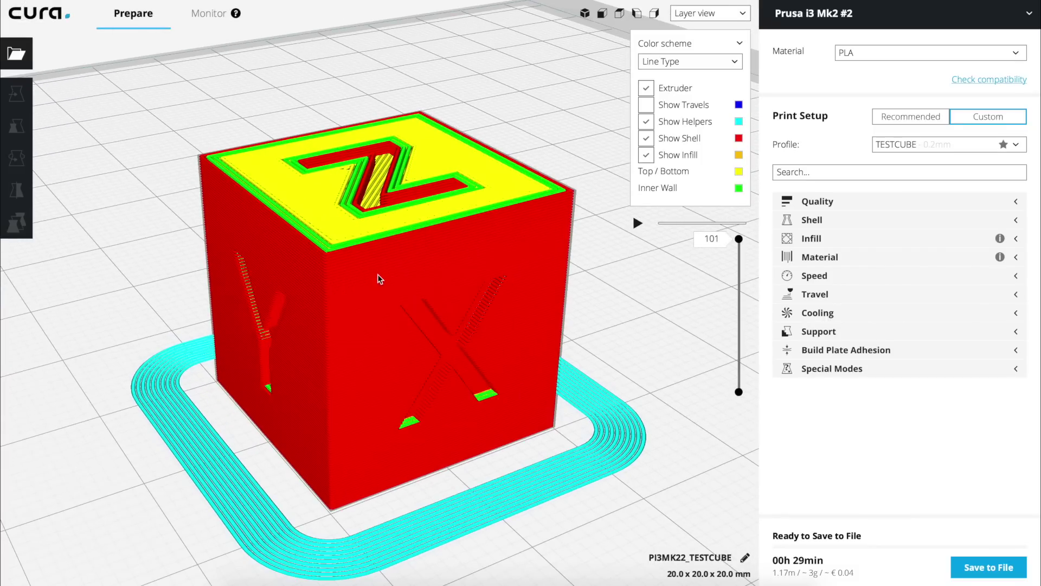
{"action": "left_click", "coordinate": [377, 275]}
{"action": "mouse_move", "coordinate": [367, 291]}
{"action": "right_mouse_down"}
{"action": "mouse_move", "coordinate": [376, 344]}
{"action": "mouse_move", "coordinate": [370, 292]}
{"action": "right_mouse_up"}
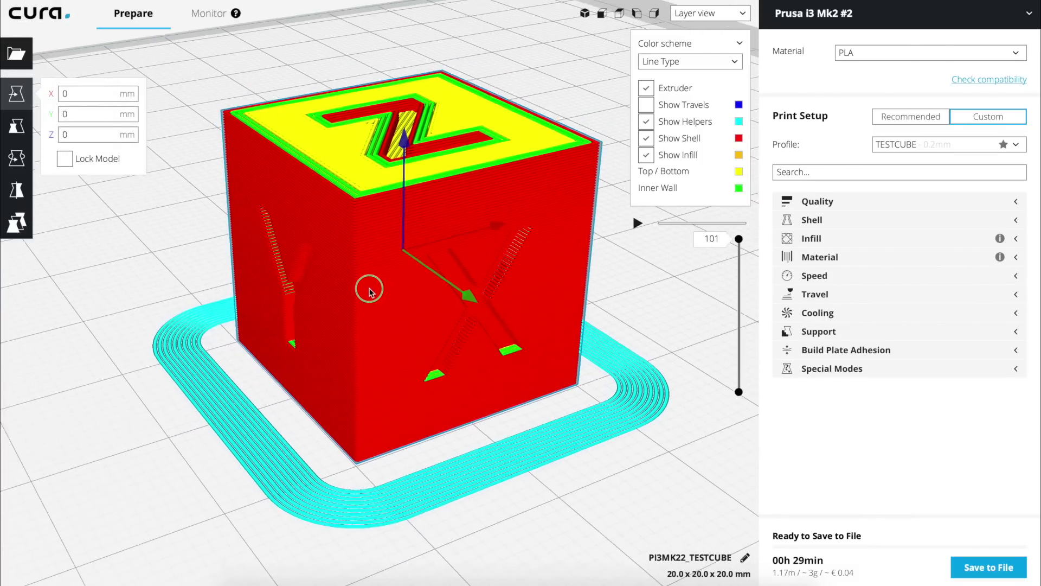
{"action": "middle_click_drag", "start_coordinate": [404, 273], "coordinate": [378, 281]}
{"action": "left_click", "coordinate": [632, 293]}
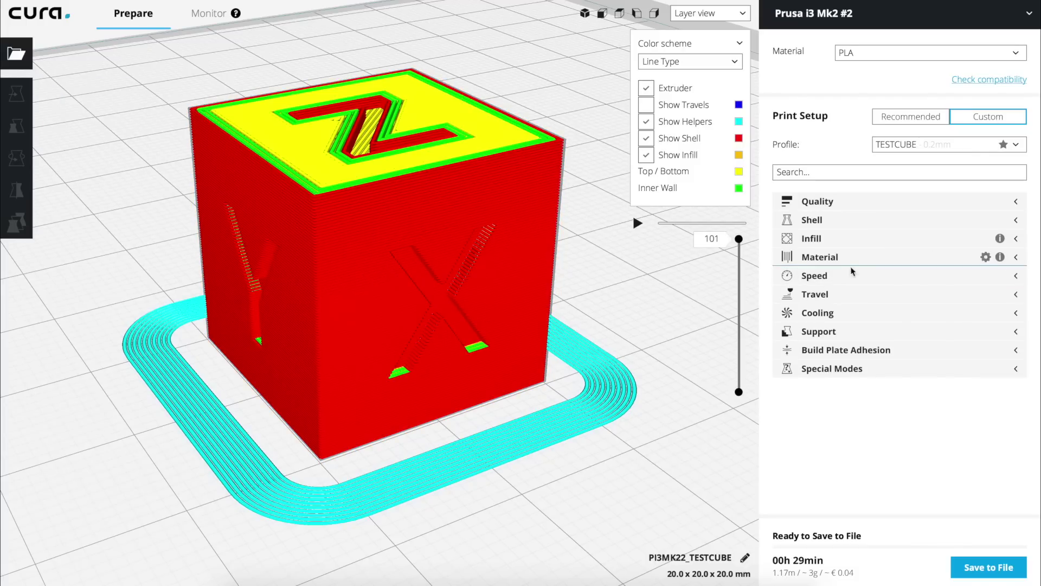
Expand the Material print settings and review which of them are enabled in the setting visibility list.
{"action": "left_click", "coordinate": [827, 259]}
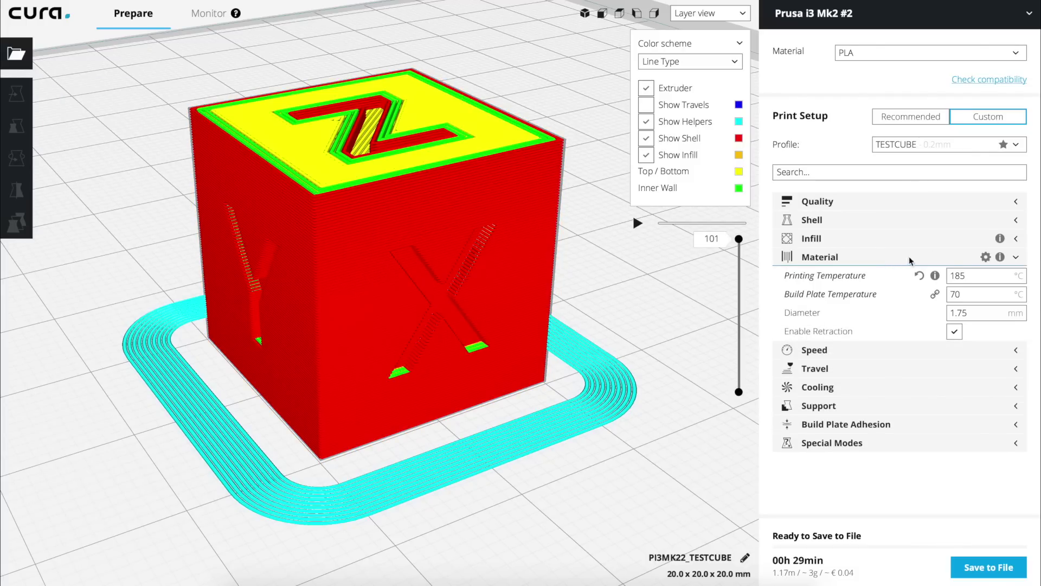
{"action": "left_click", "coordinate": [987, 256]}
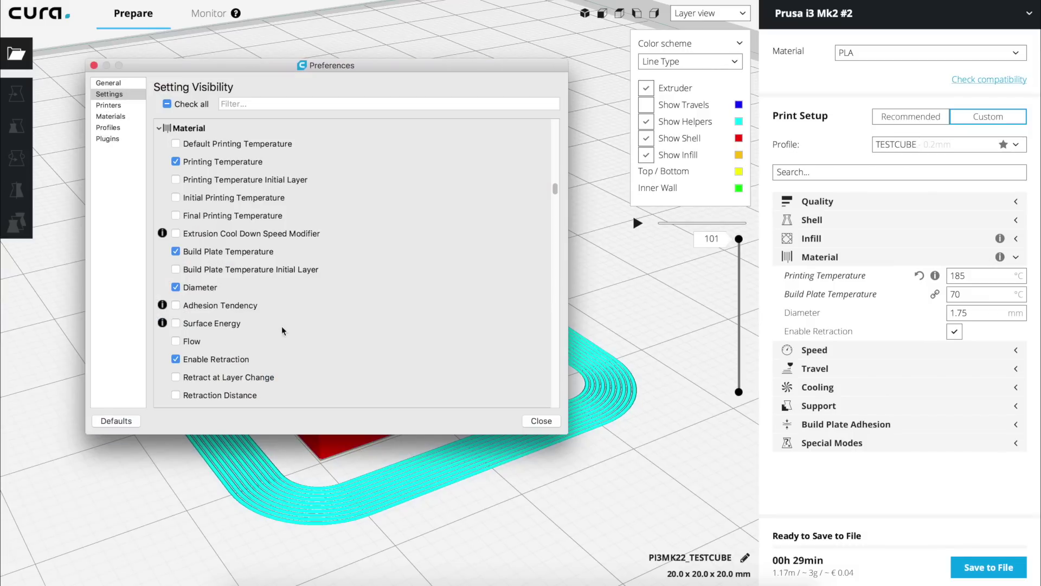
{"action": "scroll", "coordinate": [288, 248], "scroll_direction": "up", "scroll_amount": 3}
{"action": "scroll", "coordinate": [288, 248], "scroll_direction": "down", "scroll_amount": 1}
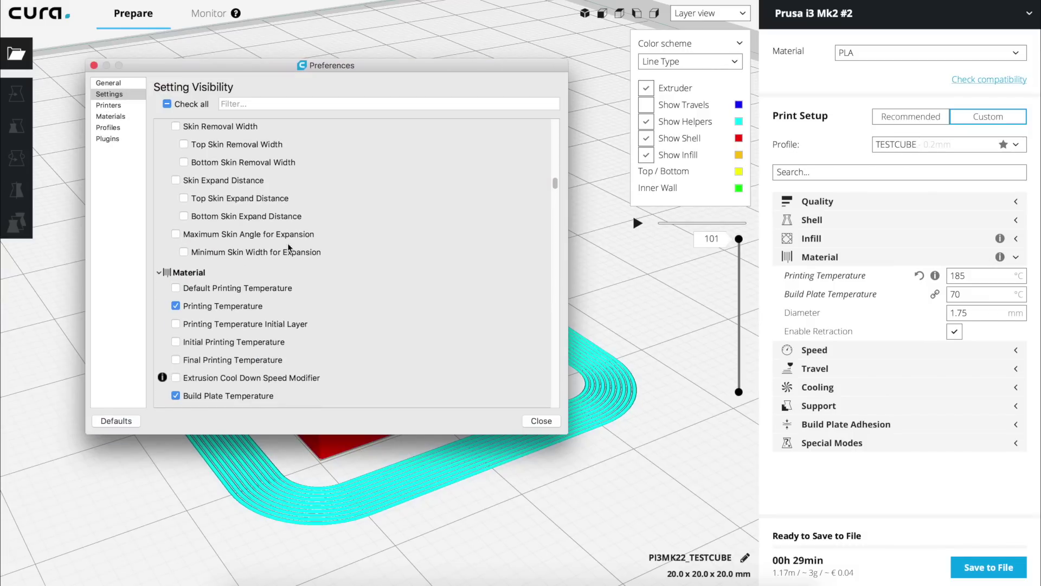
{"action": "scroll", "coordinate": [209, 284], "scroll_direction": "down", "scroll_amount": 4}
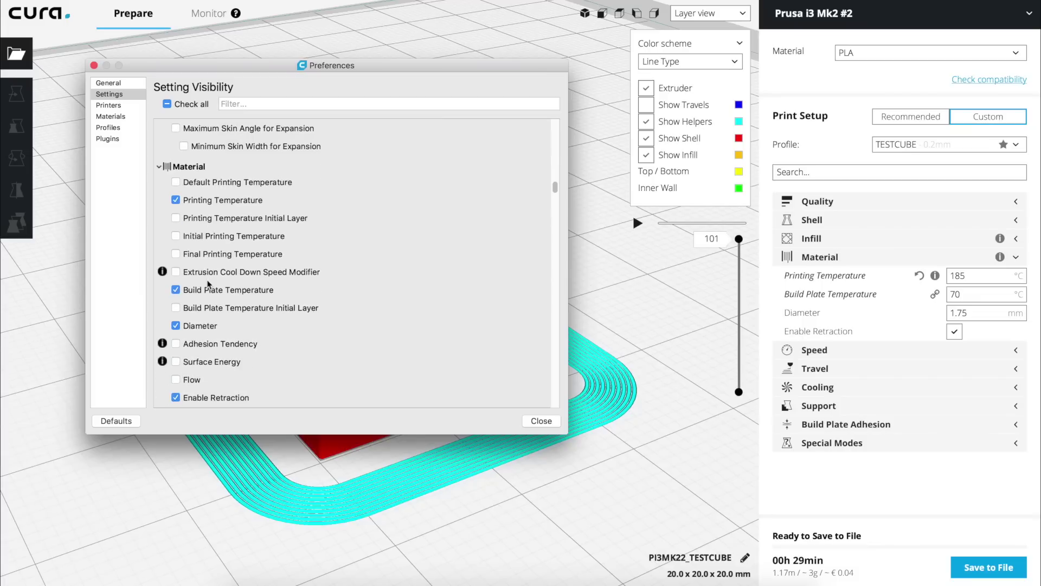
{"action": "scroll", "coordinate": [239, 328], "scroll_direction": "down", "scroll_amount": 1}
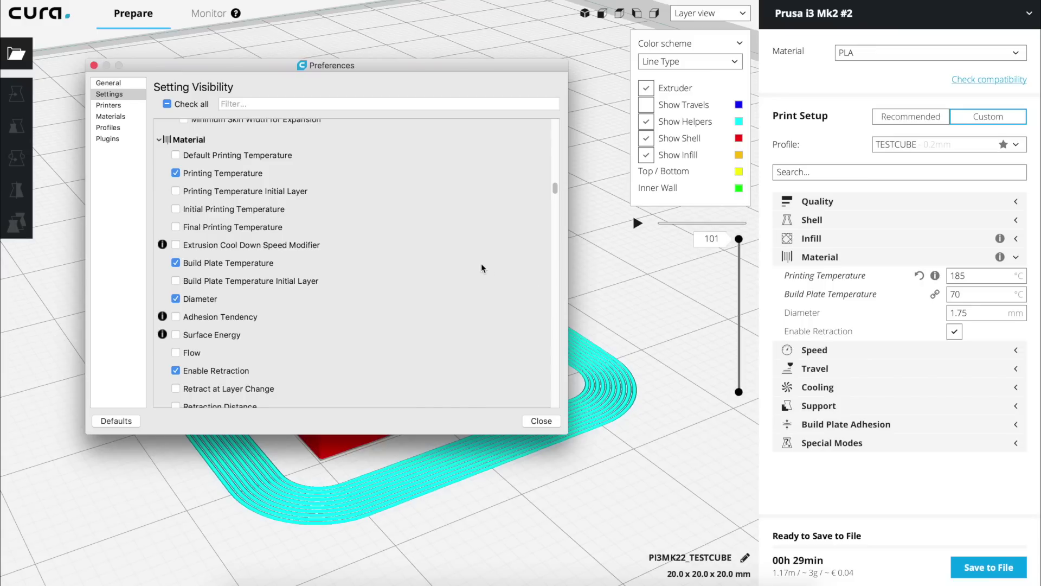
Look through the available filament materials, keep PLA, and open the visibility options for the Material settings.
{"action": "left_click", "coordinate": [1017, 52]}
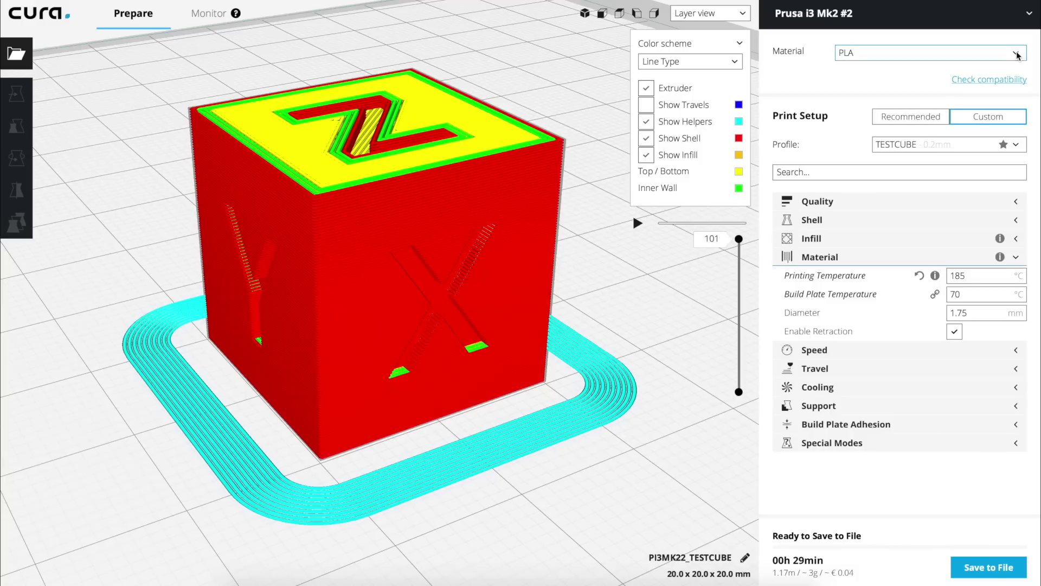
{"action": "left_click", "coordinate": [1017, 52]}
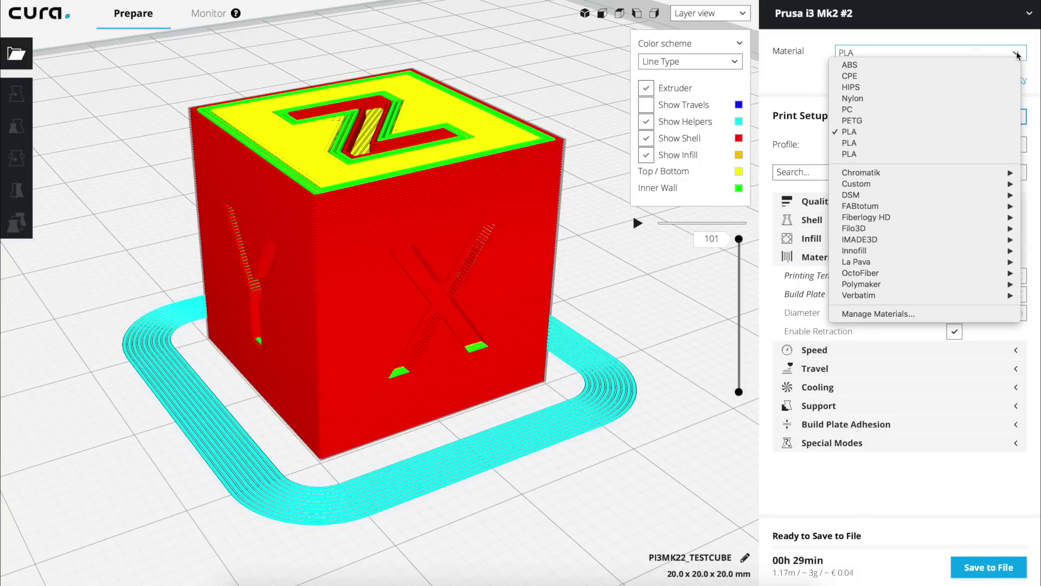
{"action": "left_click", "coordinate": [1017, 53]}
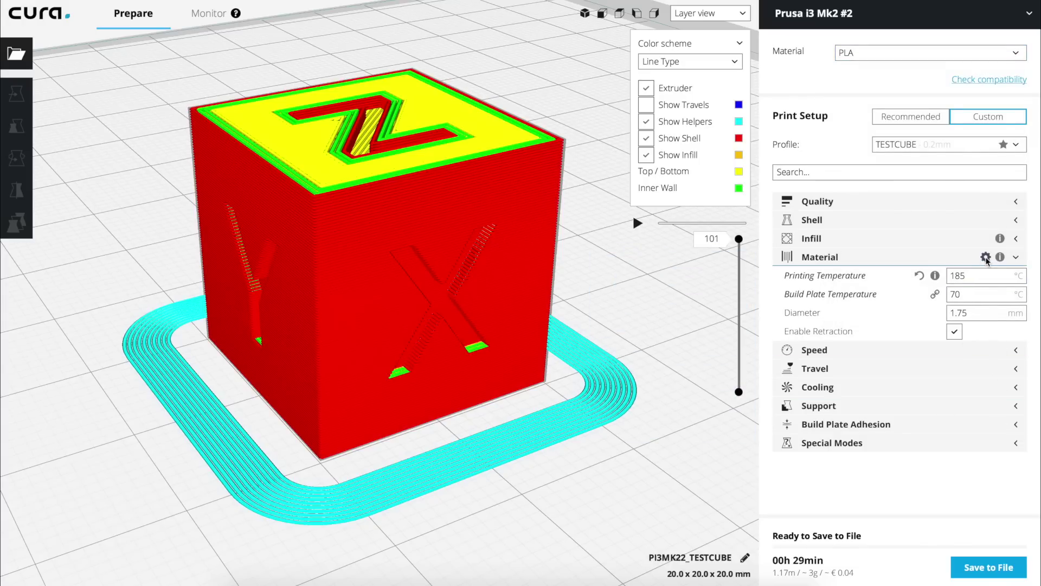
{"action": "left_click", "coordinate": [987, 258]}
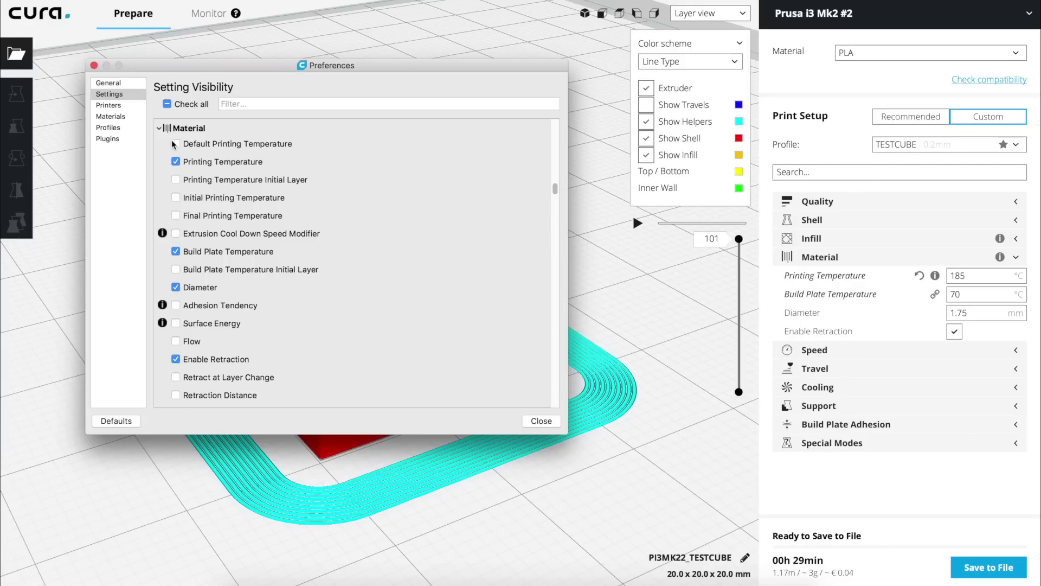
Try toggling the visibility of Default Printing Temperature and Printing Temperature, restoring both.
{"action": "mouse_move", "coordinate": [190, 145]}
{"action": "left_click", "coordinate": [176, 144]}
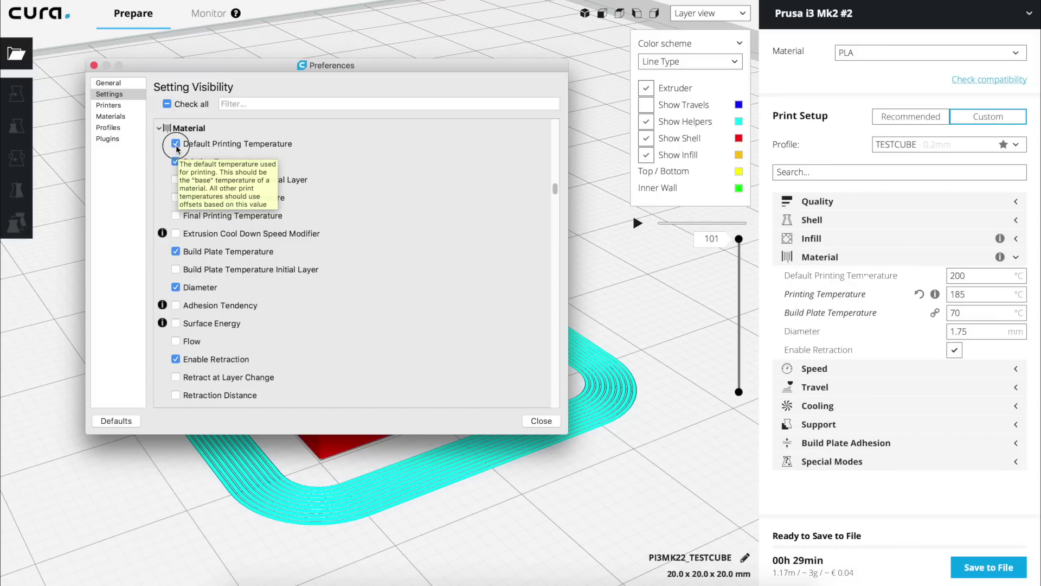
{"action": "left_click", "coordinate": [176, 145]}
{"action": "left_click", "coordinate": [176, 145]}
{"action": "left_click", "coordinate": [176, 144]}
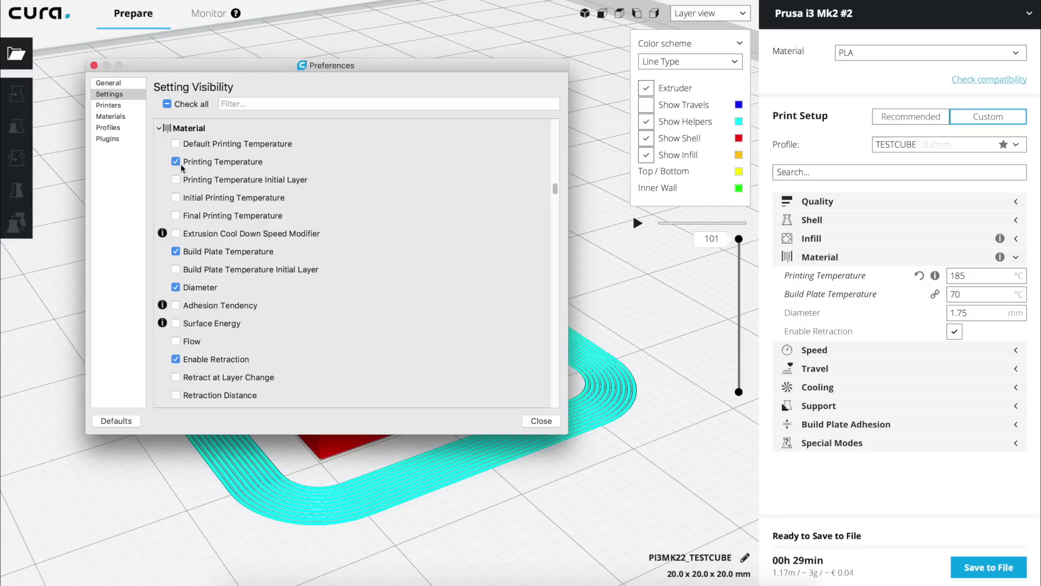
{"action": "left_click", "coordinate": [175, 162]}
{"action": "left_click", "coordinate": [175, 162]}
Read the description of Printing Temperature Initial Layer and make that setting visible.
{"action": "mouse_move", "coordinate": [238, 185]}
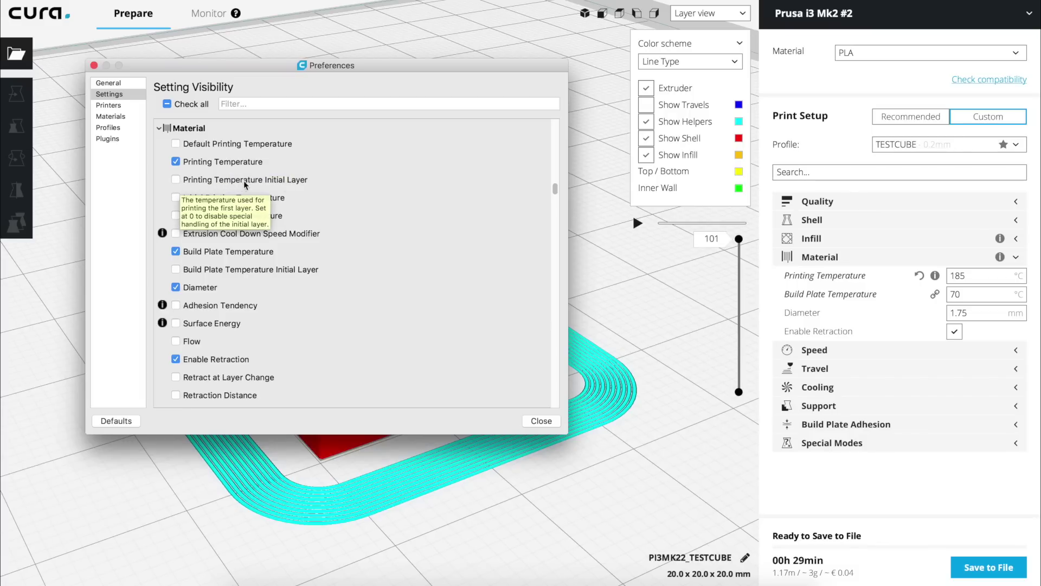
{"action": "left_click", "coordinate": [172, 181]}
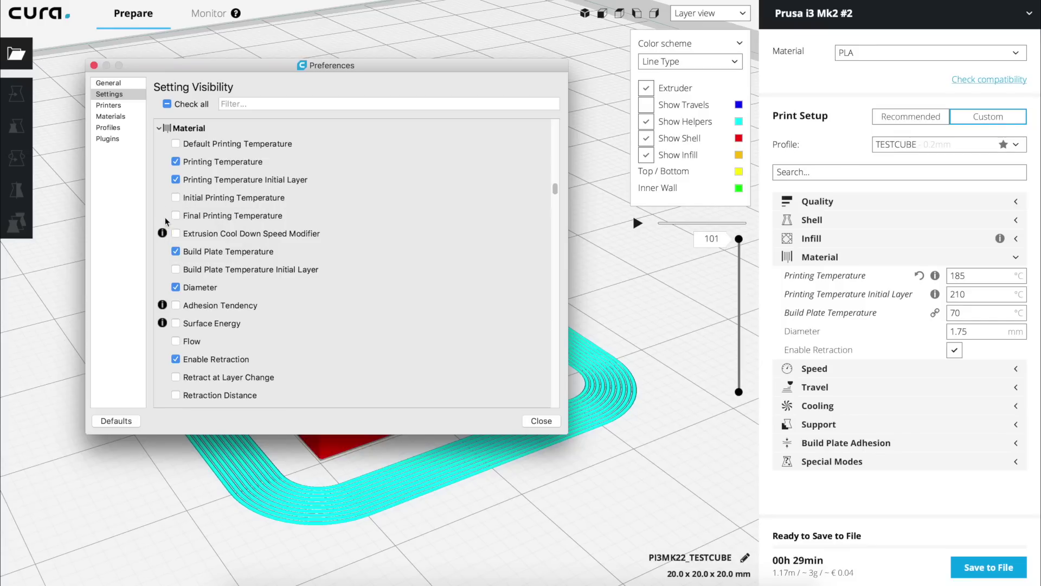
Try showing the Initial Printing Temperature and Final Printing Temperature settings, and hide both again.
{"action": "mouse_move", "coordinate": [175, 219]}
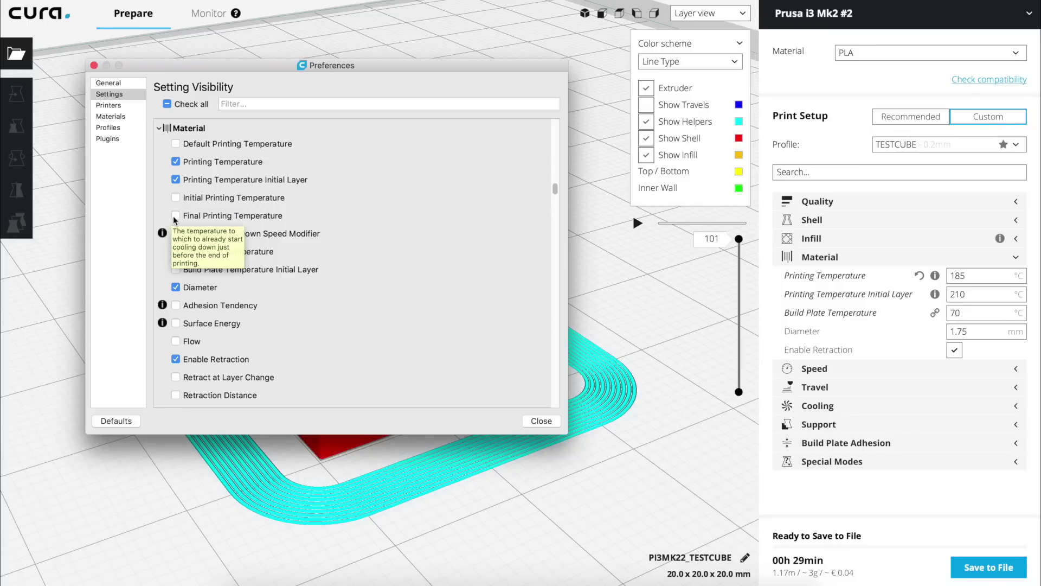
{"action": "left_click", "coordinate": [175, 198]}
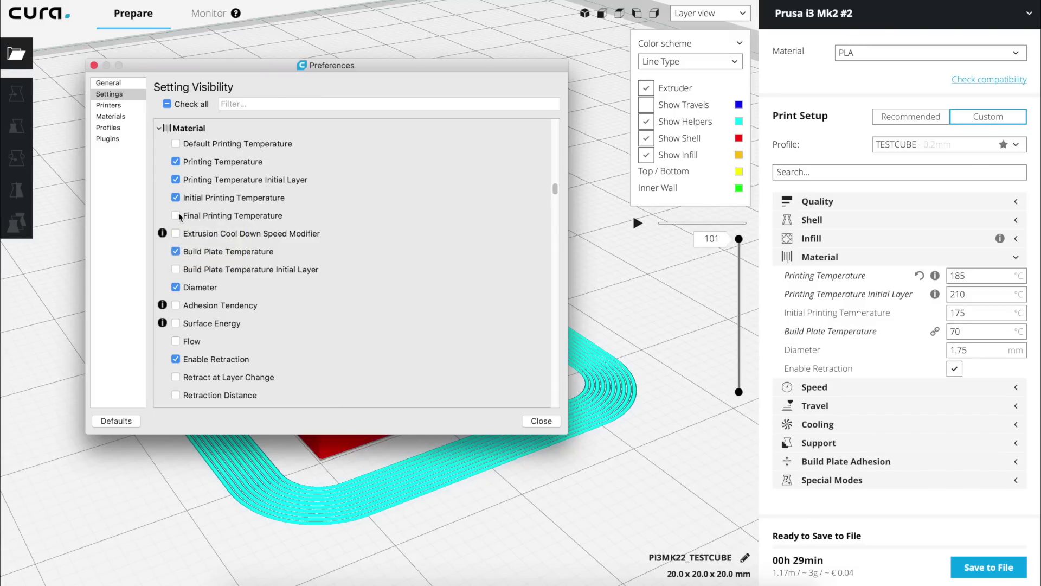
{"action": "left_click", "coordinate": [177, 216]}
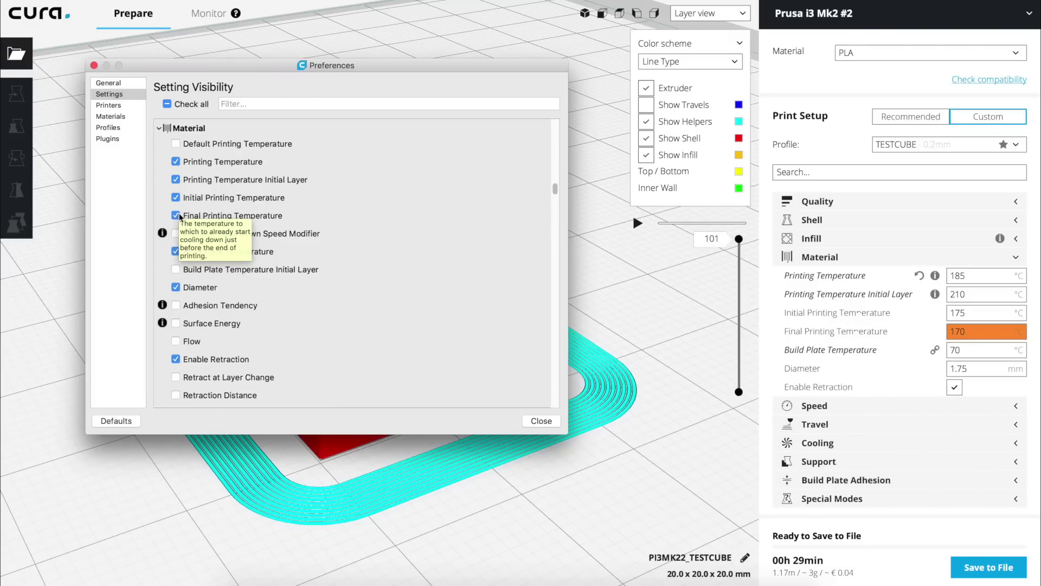
{"action": "left_click", "coordinate": [176, 216]}
{"action": "left_click", "coordinate": [176, 197]}
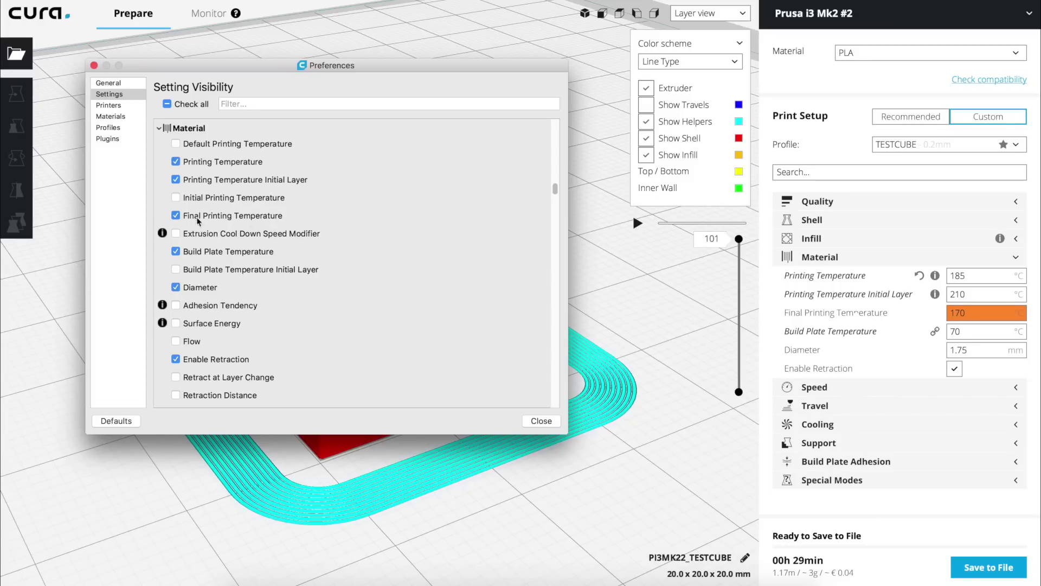
{"action": "mouse_move", "coordinate": [177, 222]}
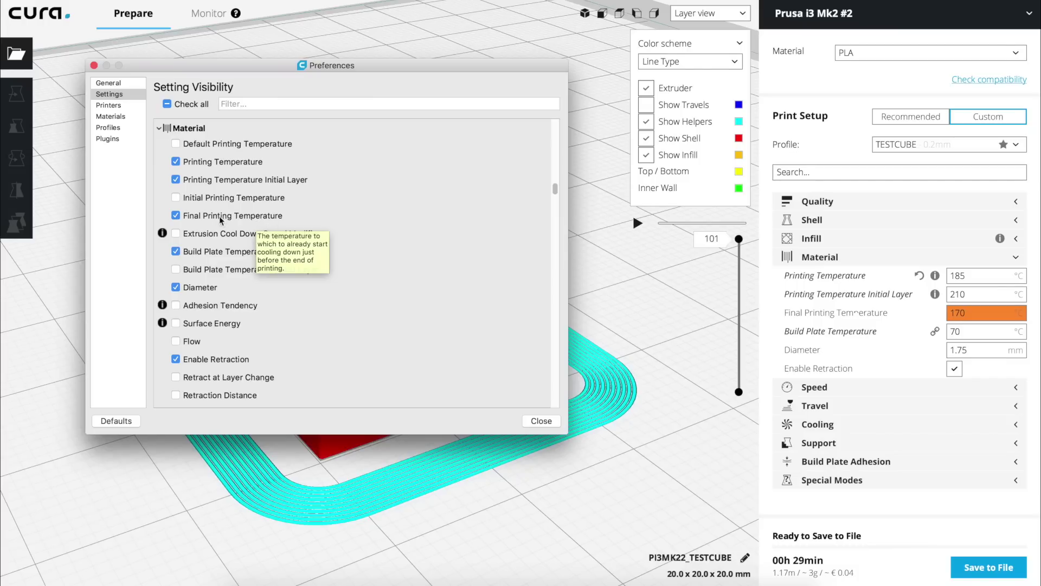
{"action": "left_click", "coordinate": [176, 215]}
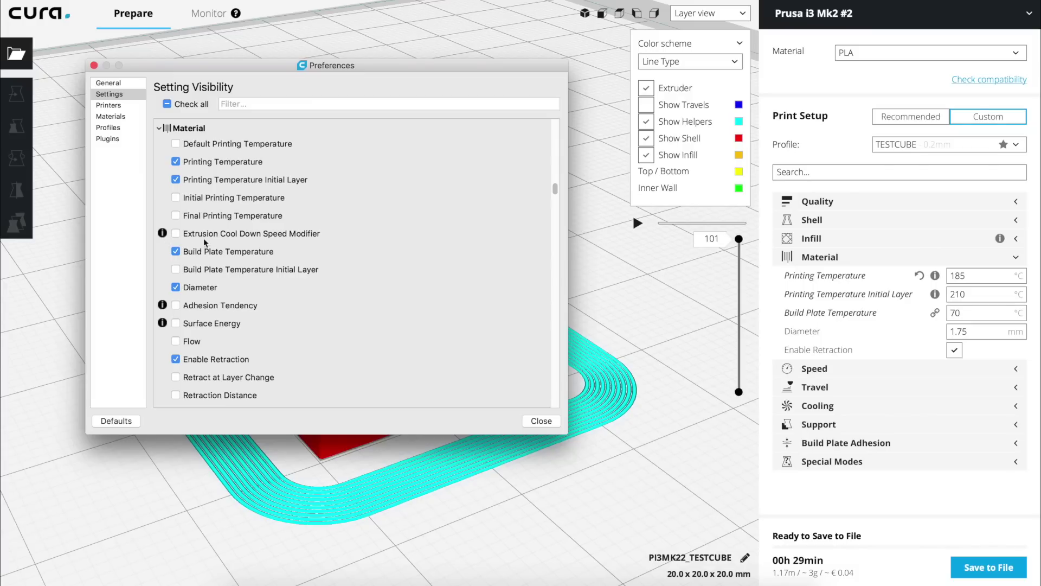
Read the description of Extrusion Cool Down Speed Modifier and toggle Build Plate Temperature's visibility off and back on.
{"action": "mouse_move", "coordinate": [283, 239]}
{"action": "mouse_move", "coordinate": [320, 233]}
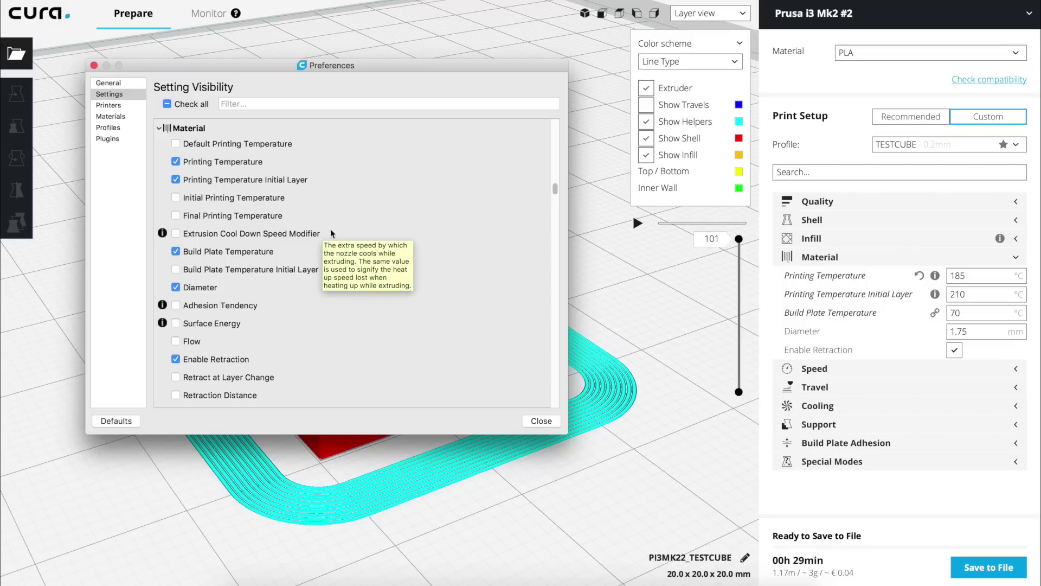
{"action": "left_click", "coordinate": [176, 252]}
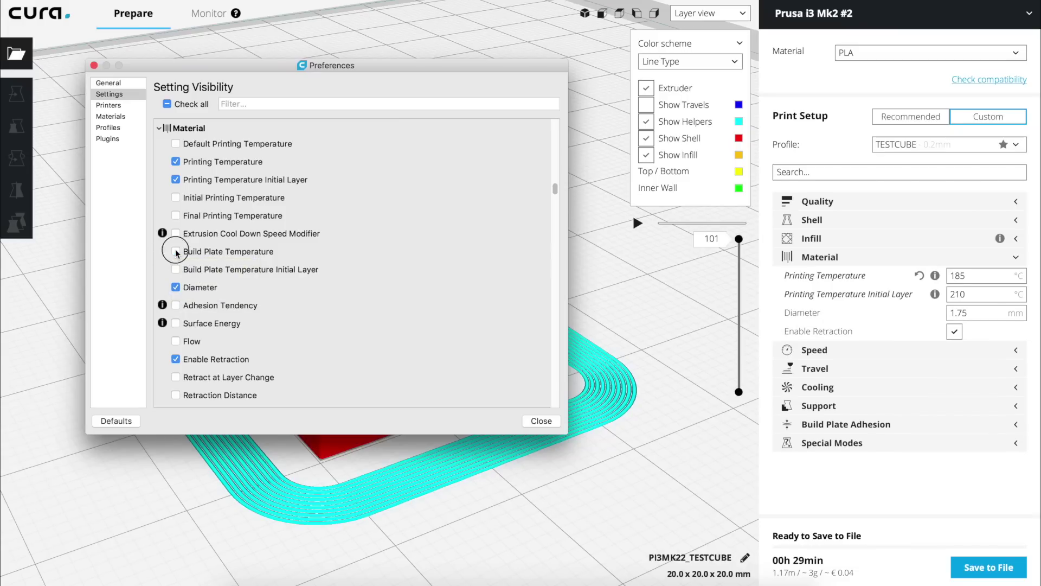
{"action": "left_click", "coordinate": [177, 252]}
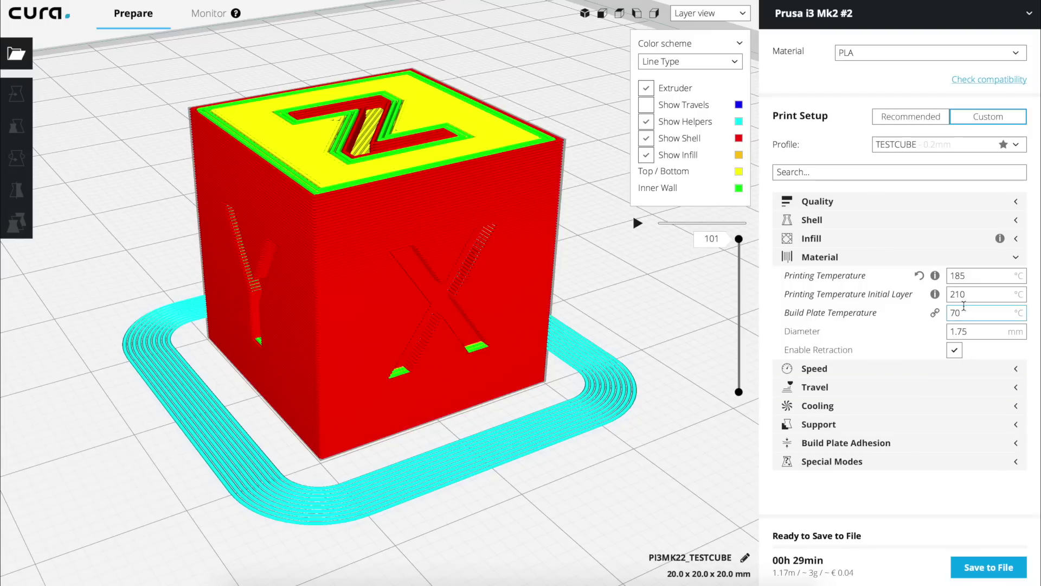
Set the Build Plate Temperature to 0 °C.
{"action": "double_click", "coordinate": [962, 311]}
{"action": "type", "text": "0"}
{"action": "scroll", "coordinate": [457, 293], "scroll_direction": "down", "scroll_amount": 5}
{"action": "scroll", "coordinate": [458, 293], "scroll_direction": "up", "scroll_amount": 5}
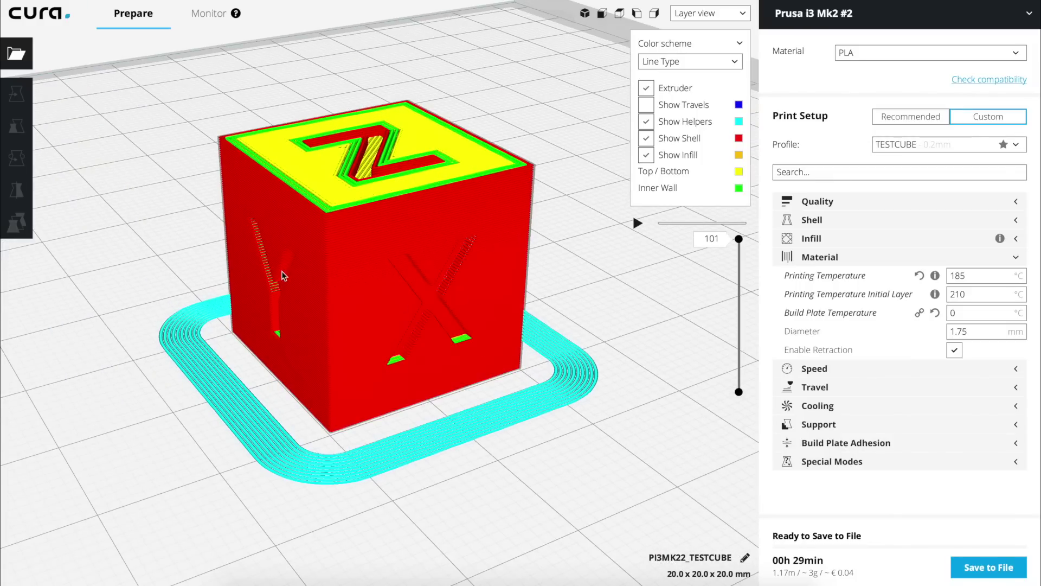
{"action": "left_click_drag", "start_coordinate": [643, 269], "coordinate": [598, 301]}
{"action": "right_click_drag", "start_coordinate": [598, 301], "coordinate": [610, 300]}
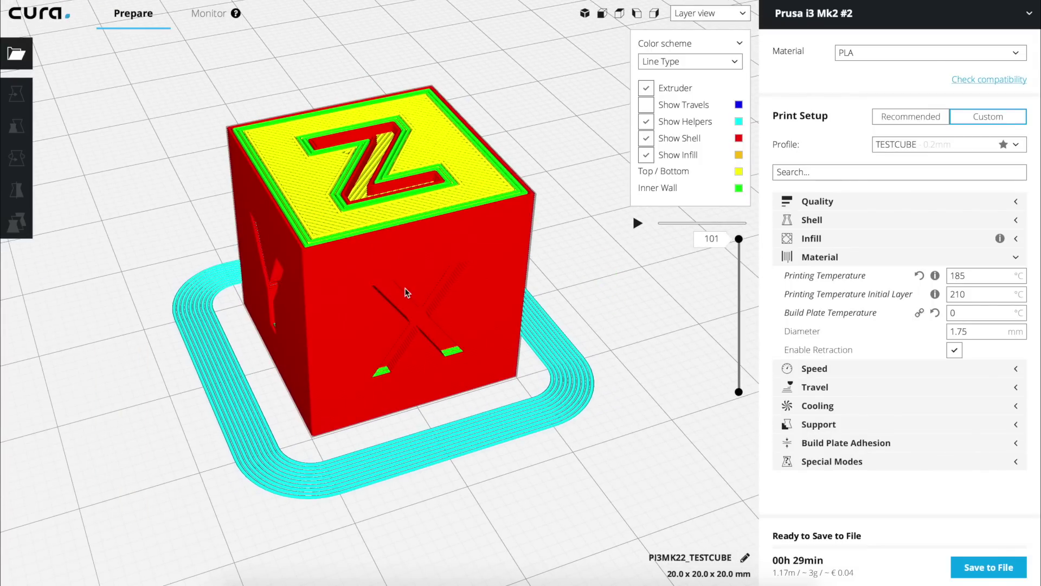
{"action": "right_click_drag", "start_coordinate": [459, 293], "coordinate": [484, 296]}
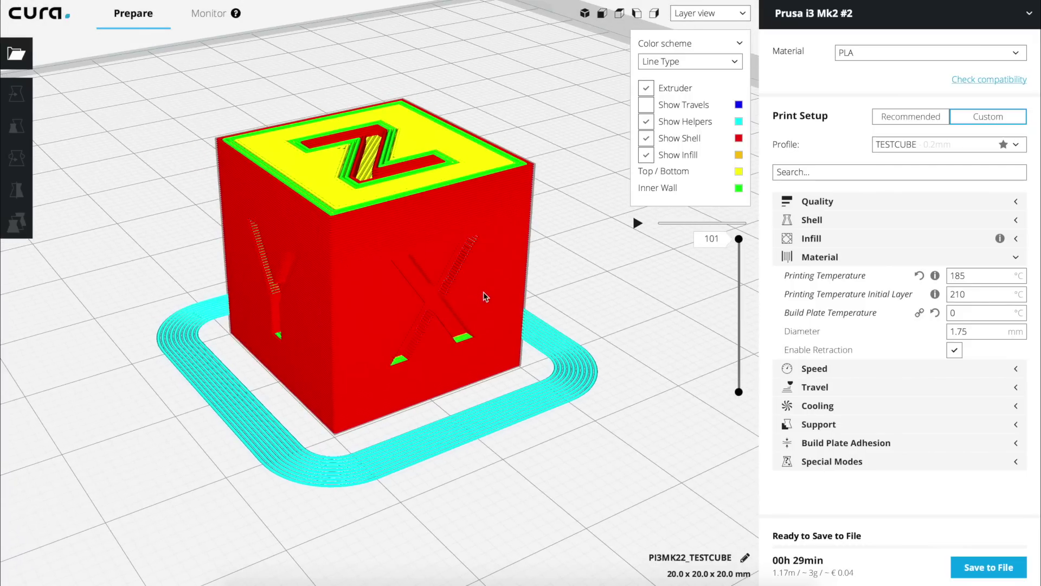
Examine the sliced test cube up close and lower the layer preview to layer 1.
{"action": "scroll", "coordinate": [270, 260], "scroll_direction": "up", "scroll_amount": 3}
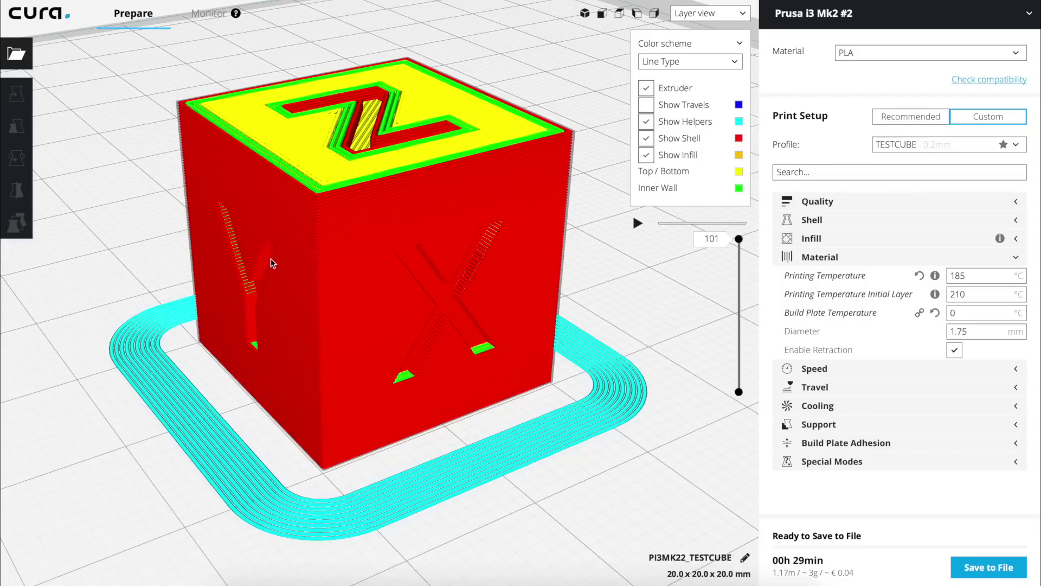
{"action": "scroll", "coordinate": [266, 258], "scroll_direction": "up", "scroll_amount": 3}
{"action": "left_click", "coordinate": [261, 259]}
{"action": "scroll", "coordinate": [261, 262], "scroll_direction": "down", "scroll_amount": 3}
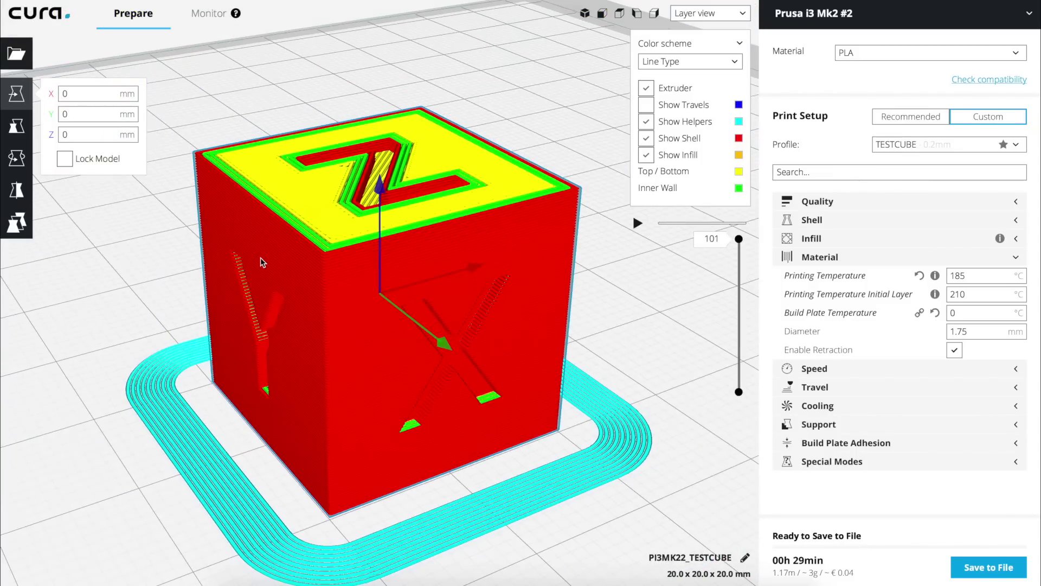
{"action": "scroll", "coordinate": [260, 262], "scroll_direction": "up", "scroll_amount": 2}
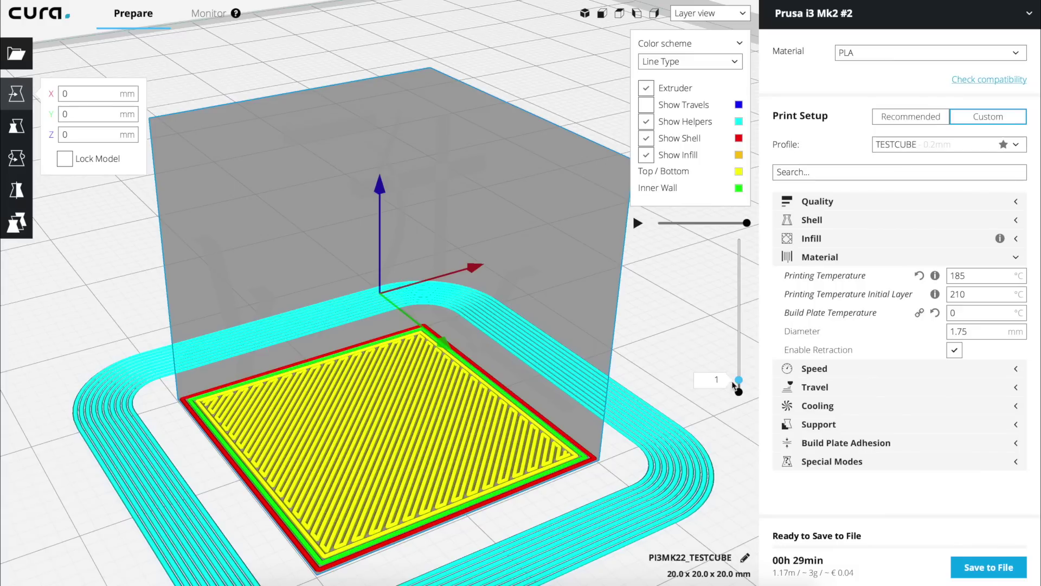
{"action": "mouse_move", "coordinate": [739, 381]}
{"action": "left_mouse_down"}
{"action": "mouse_move", "coordinate": [744, 370]}
{"action": "mouse_move", "coordinate": [739, 381]}
{"action": "left_mouse_up"}
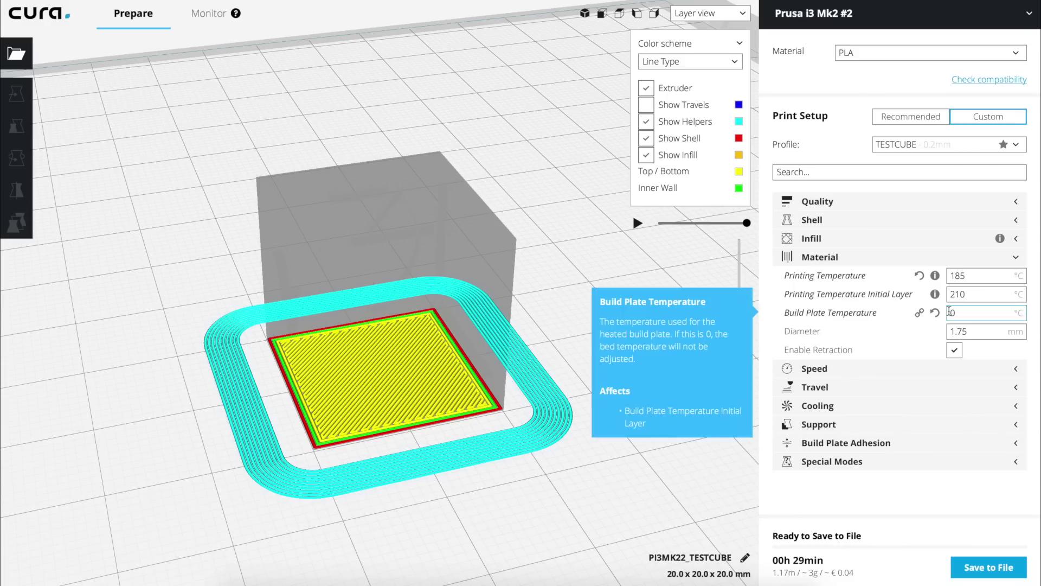
Set the Build Plate Temperature to 70 °C.
{"action": "double_click", "coordinate": [954, 311]}
{"action": "type", "text": "70"}
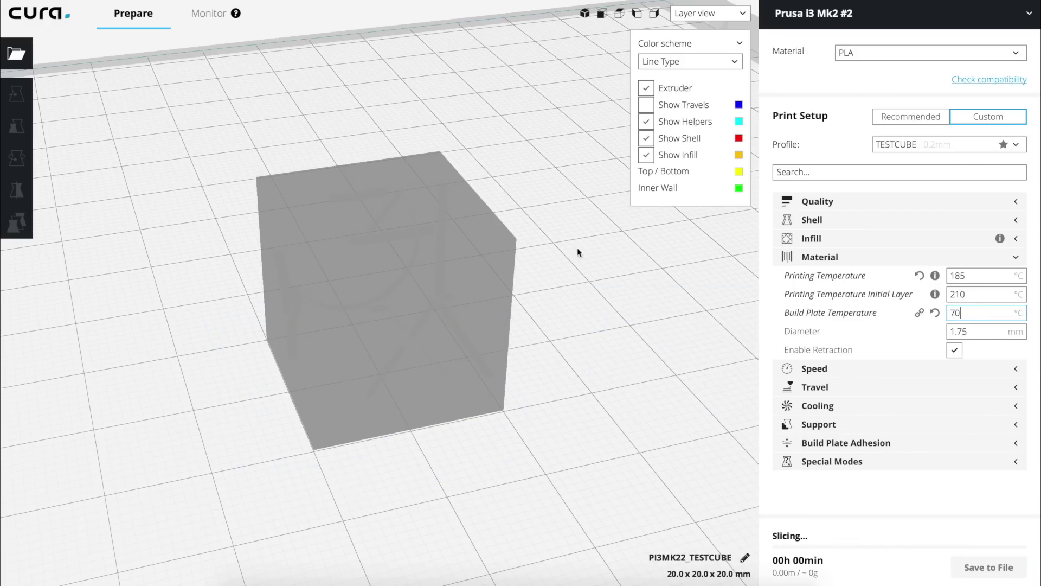
Open the Material setting visibility options, toggle Diameter off and back on, and make Flow visible.
{"action": "left_click", "coordinate": [1001, 259]}
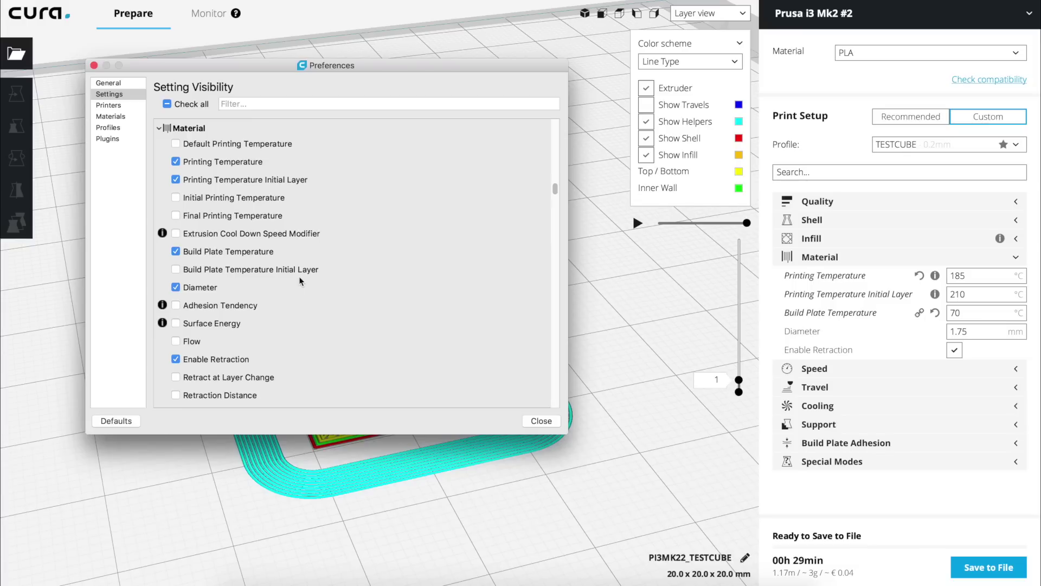
{"action": "left_click", "coordinate": [175, 288]}
{"action": "left_click", "coordinate": [175, 287]}
{"action": "mouse_move", "coordinate": [163, 325]}
{"action": "left_click", "coordinate": [175, 341]}
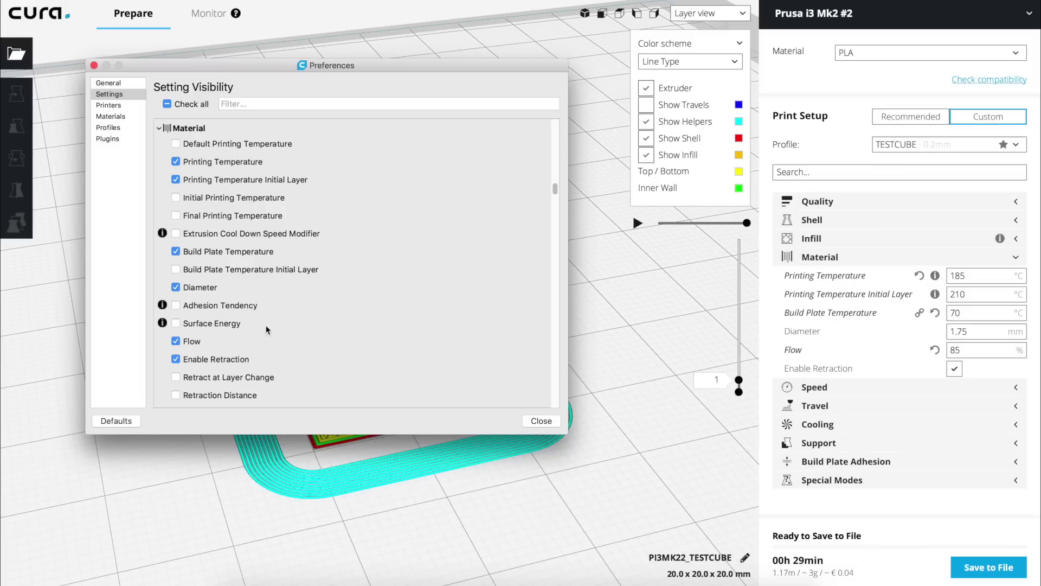
Make Retract at Layer Change, Retraction Distance and Retraction Speed visible, and preview the toolpath simulation of layer 2.
{"action": "scroll", "coordinate": [266, 324], "scroll_direction": "down", "scroll_amount": 4}
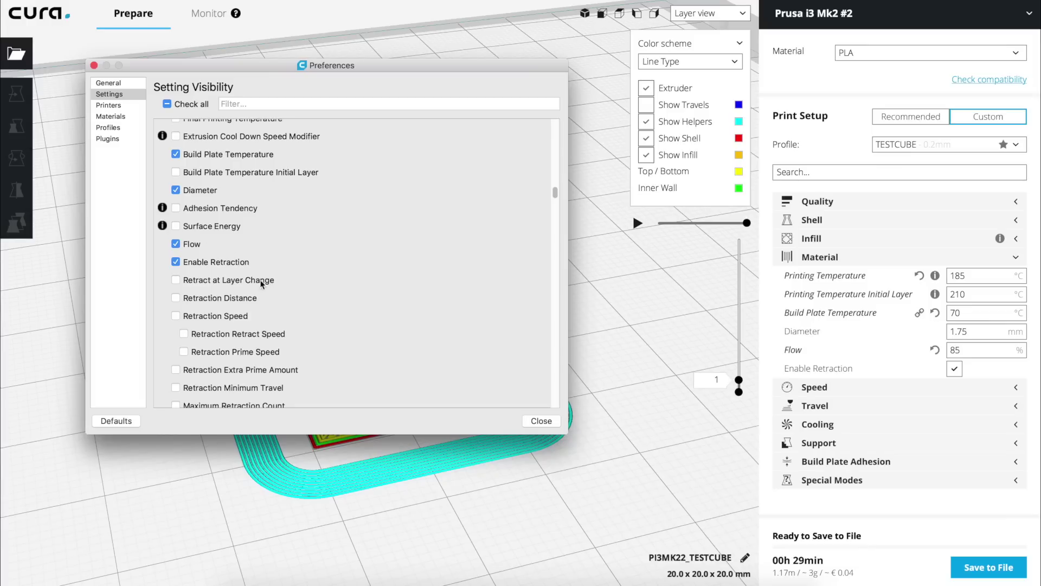
{"action": "left_click", "coordinate": [175, 280]}
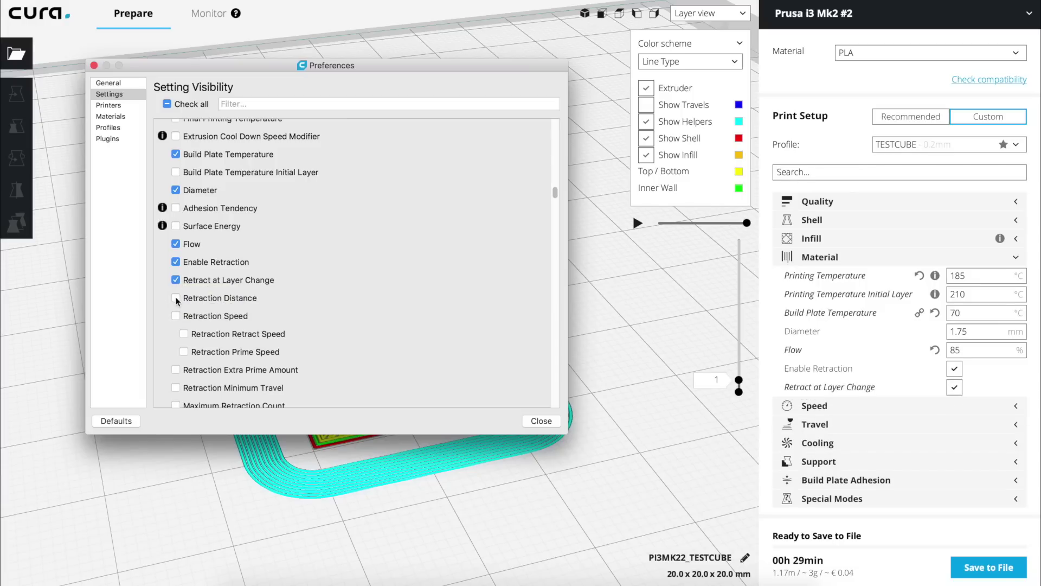
{"action": "left_click", "coordinate": [175, 298]}
{"action": "left_click", "coordinate": [175, 316]}
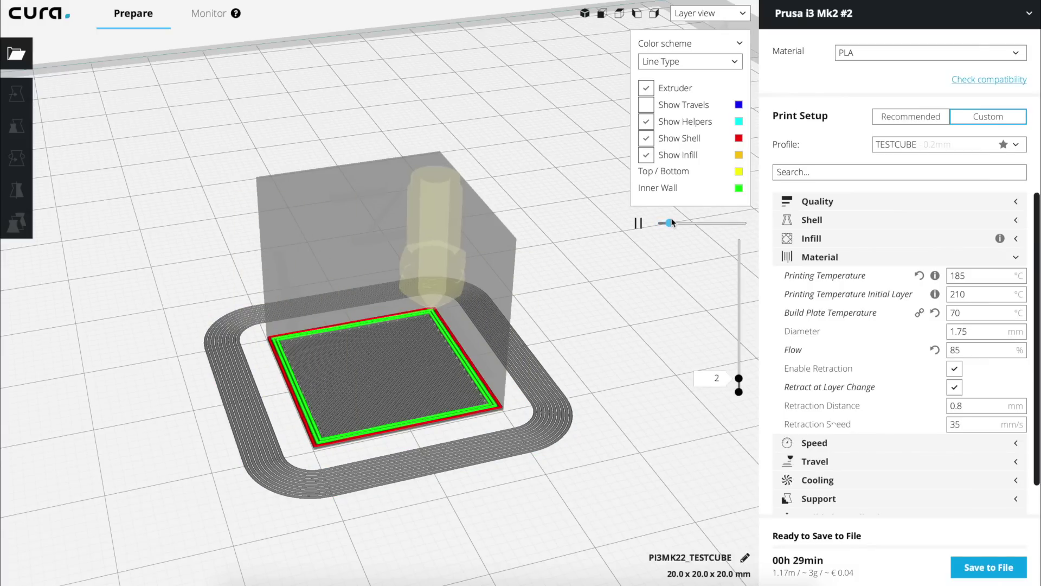
{"action": "left_click", "coordinate": [638, 223]}
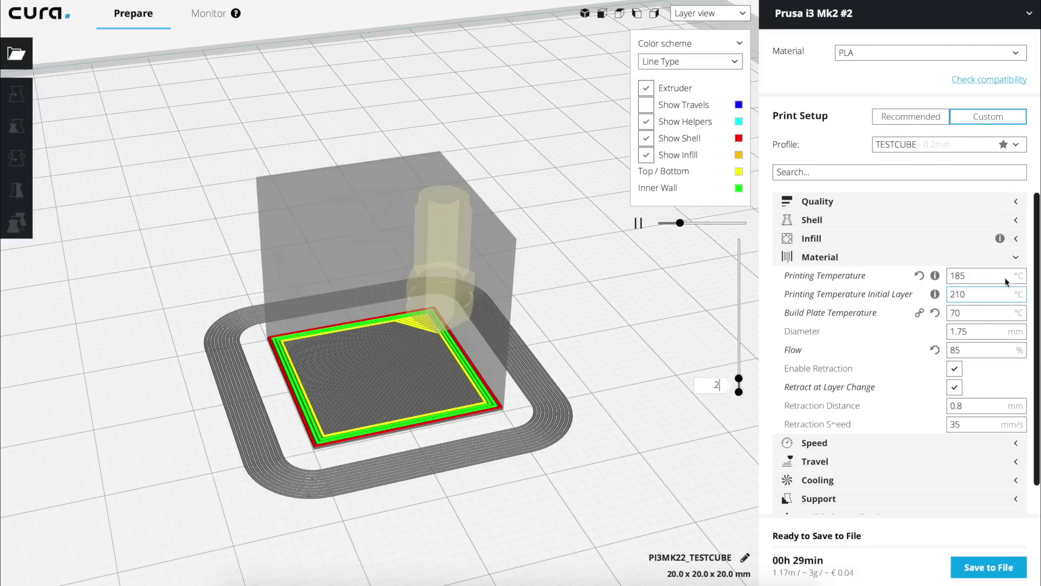
Toggle Retraction Extra Prime Amount's visibility on and off, and make Retraction Minimum Travel visible.
{"action": "left_click", "coordinate": [1001, 257]}
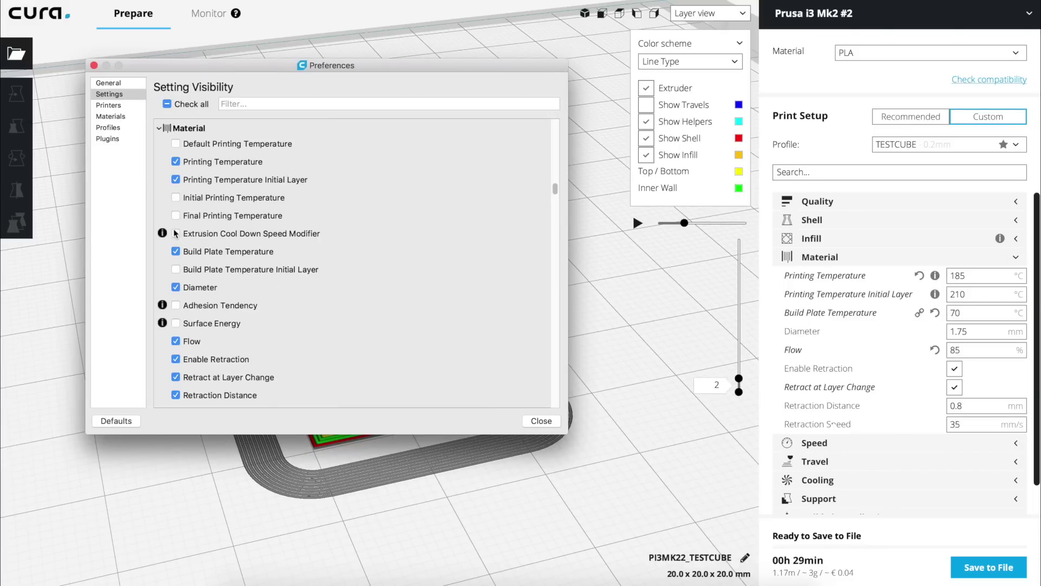
{"action": "scroll", "coordinate": [255, 282], "scroll_direction": "down", "scroll_amount": 5}
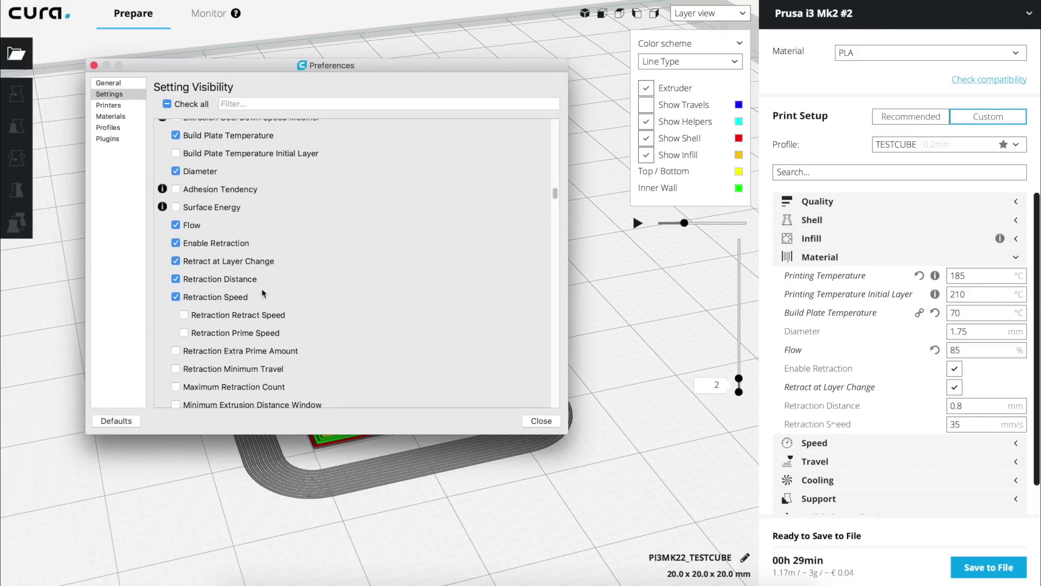
{"action": "scroll", "coordinate": [277, 282], "scroll_direction": "down", "scroll_amount": 1}
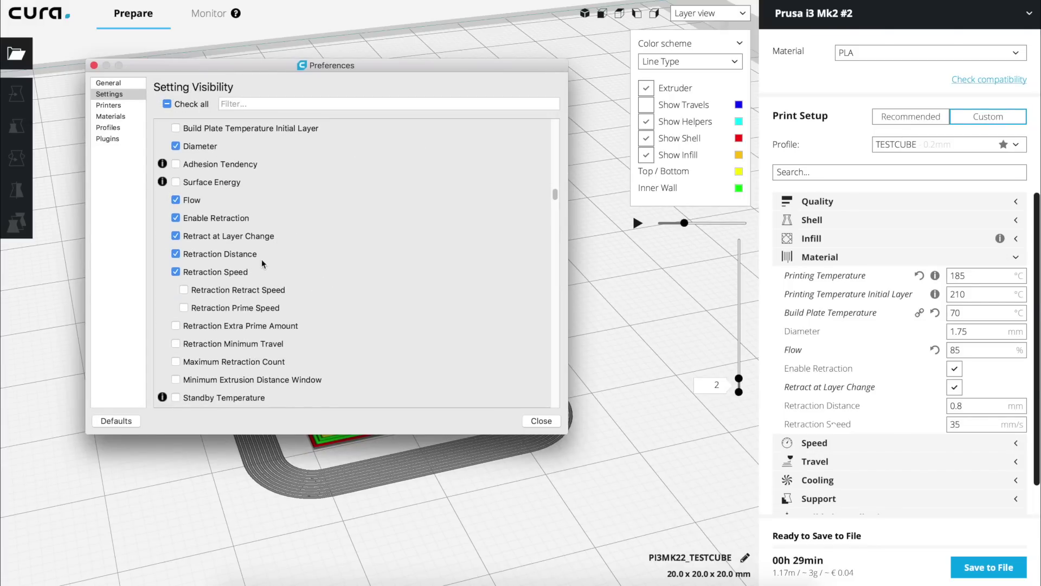
{"action": "scroll", "coordinate": [262, 259], "scroll_direction": "down", "scroll_amount": 1}
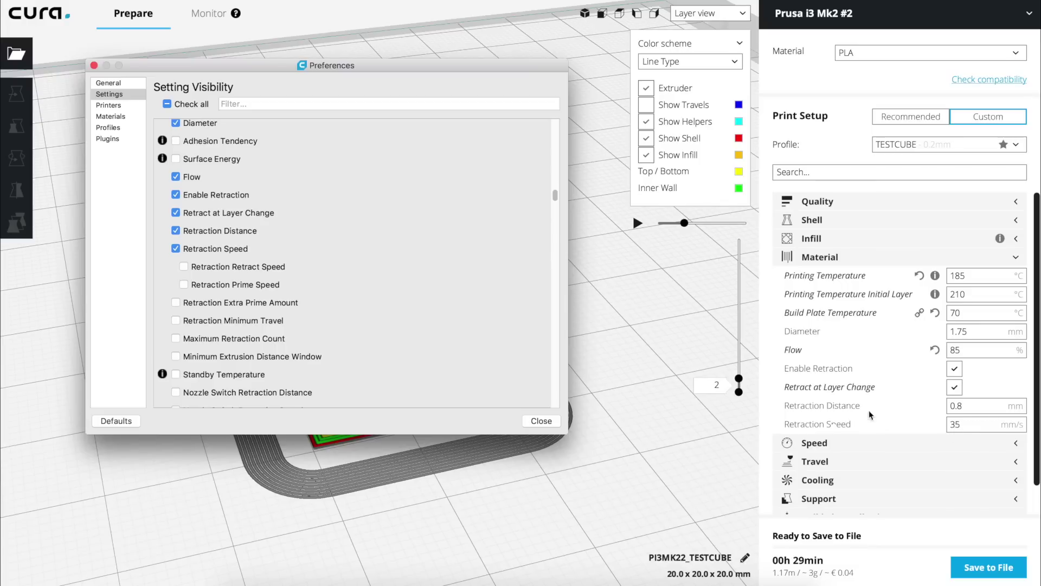
{"action": "scroll", "coordinate": [294, 296], "scroll_direction": "down", "scroll_amount": 3}
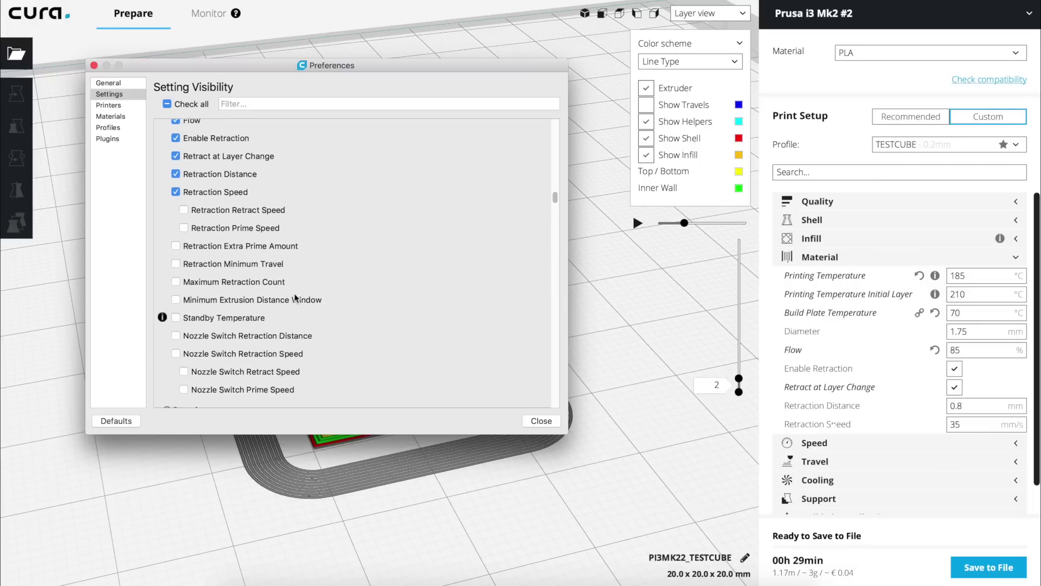
{"action": "scroll", "coordinate": [295, 297], "scroll_direction": "down", "scroll_amount": 2}
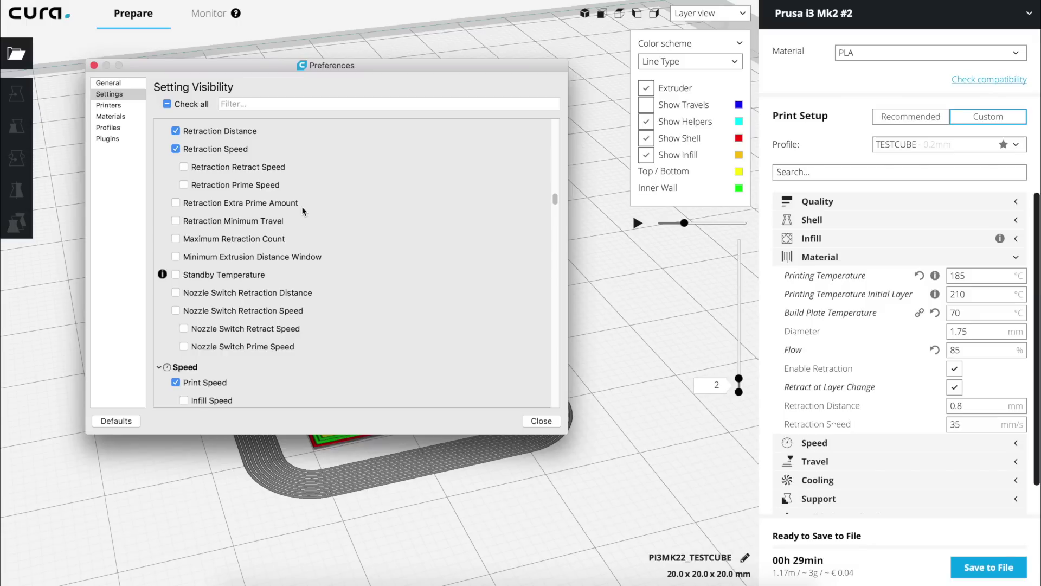
{"action": "left_click", "coordinate": [175, 203]}
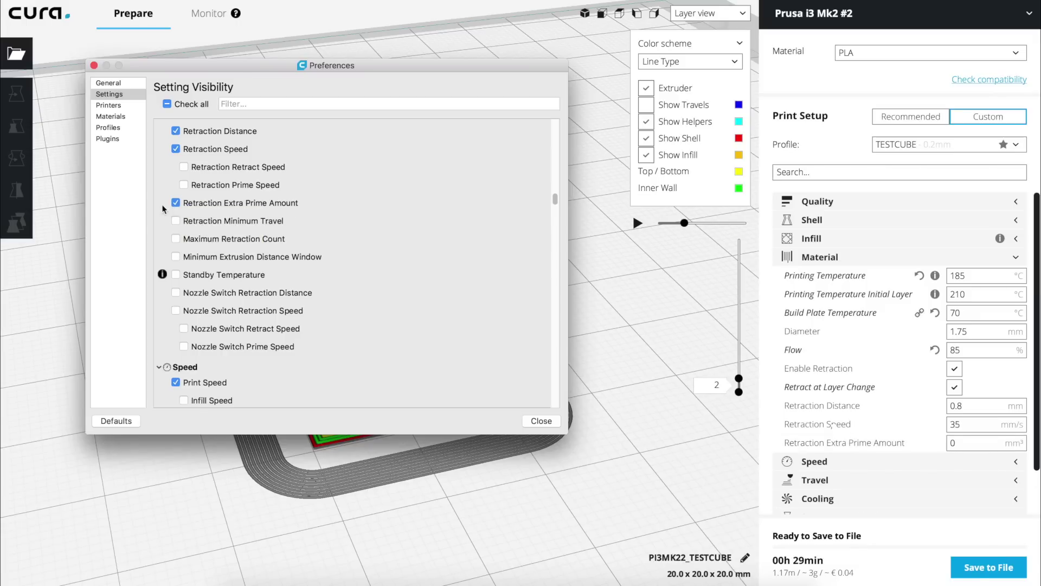
{"action": "left_click", "coordinate": [176, 204]}
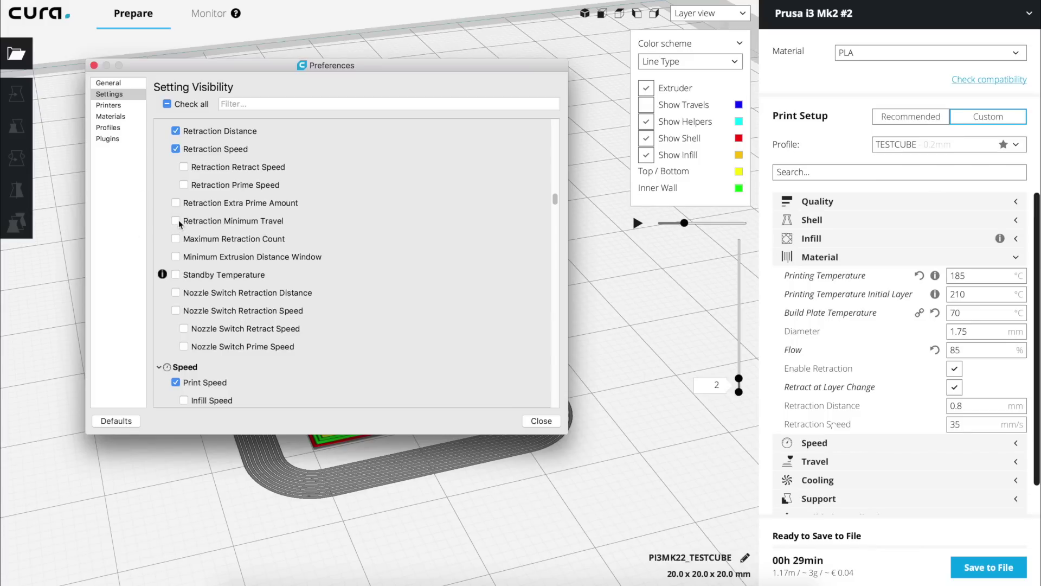
{"action": "left_click", "coordinate": [176, 220]}
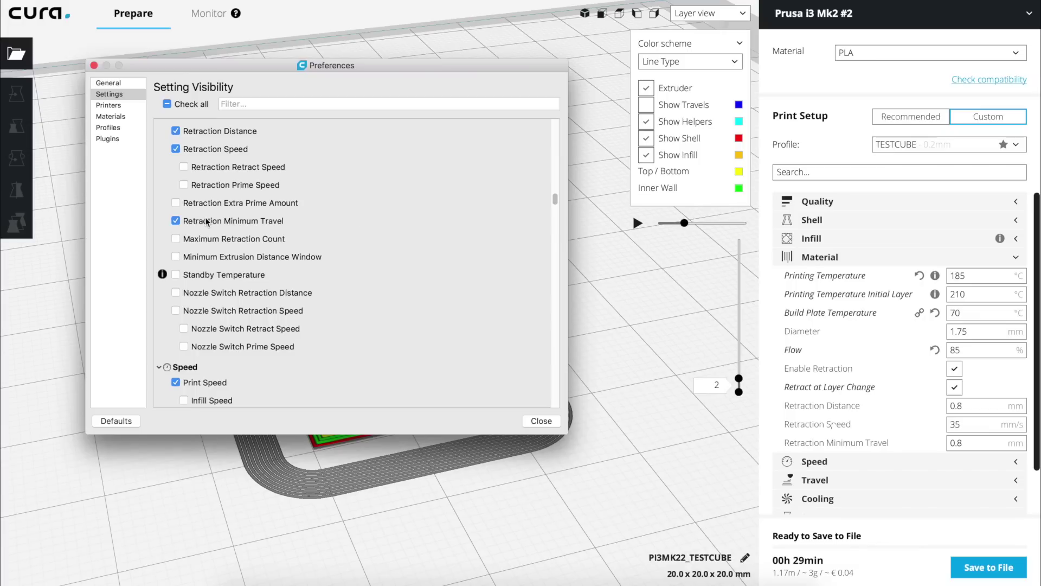
{"action": "mouse_move", "coordinate": [217, 239]}
{"action": "left_click", "coordinate": [533, 421]}
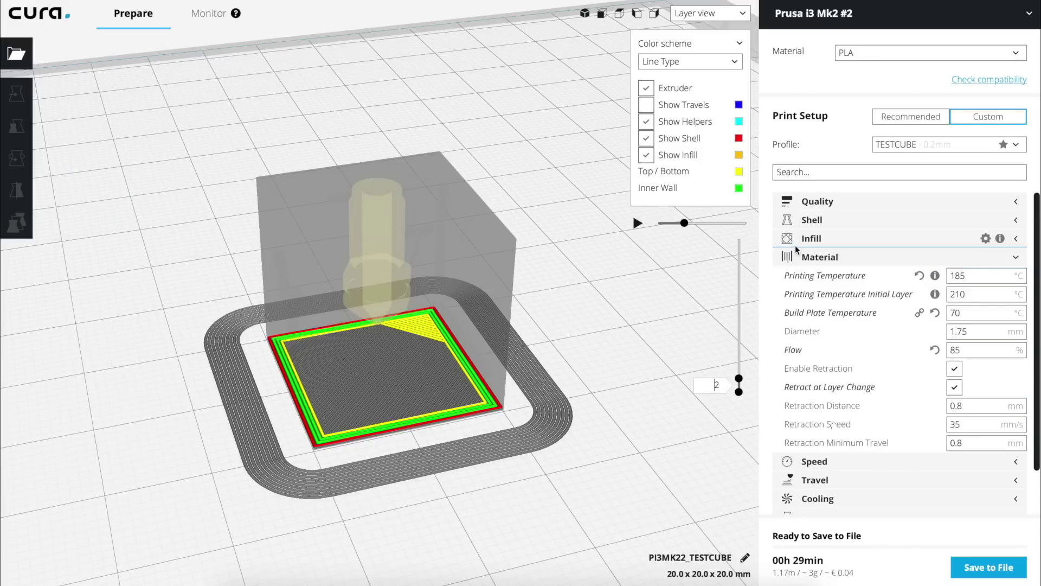
Raise the layer preview of the test cube to layer 101.
{"action": "left_click_drag", "start_coordinate": [738, 378], "coordinate": [729, 237]}
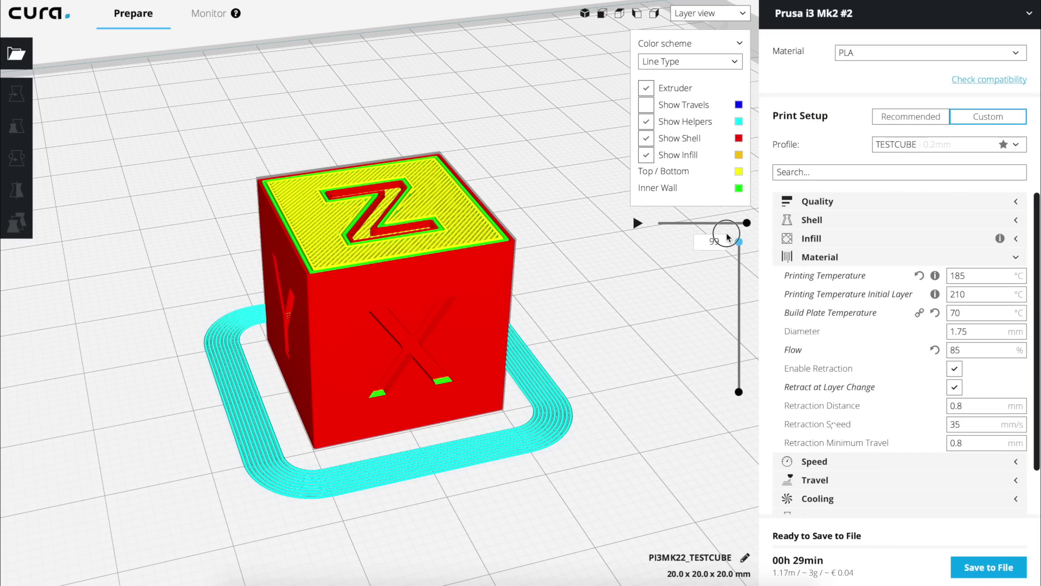
{"action": "left_click_drag", "start_coordinate": [729, 237], "coordinate": [730, 231]}
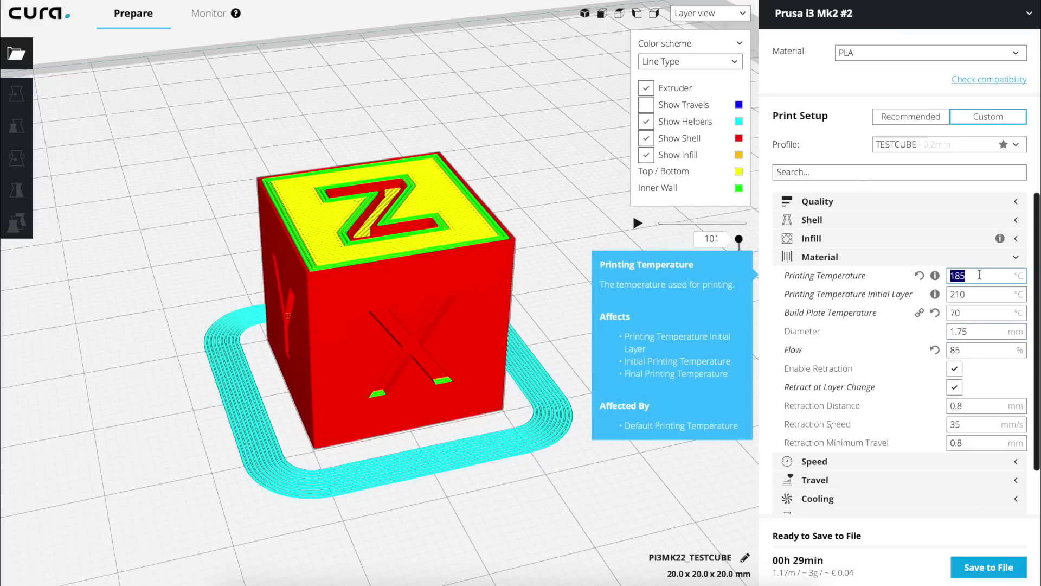
Set the Printing Temperature to 200 °C and review the initial layer and build plate temperature values.
{"action": "type", "text": "200"}
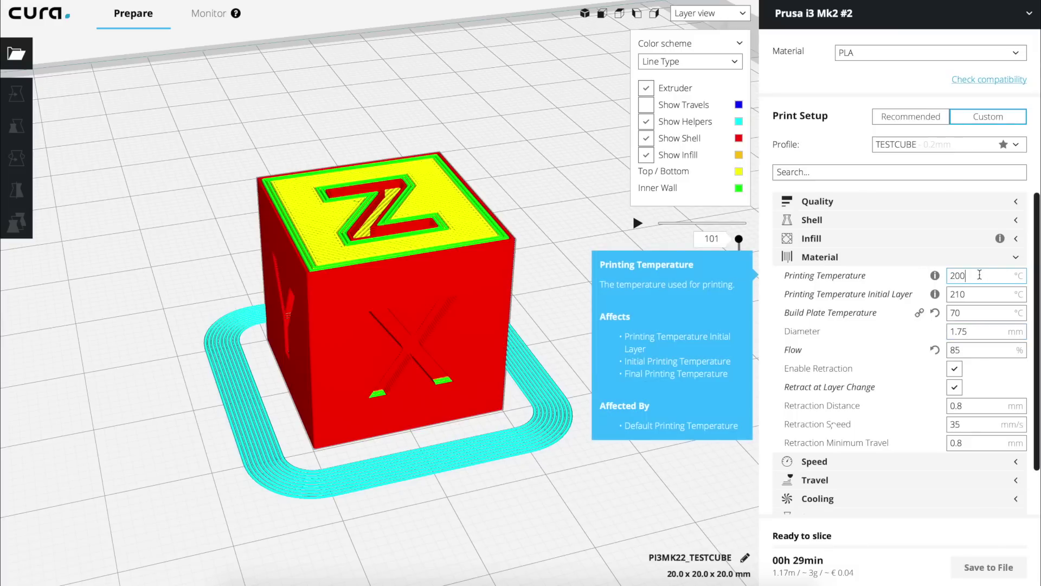
{"action": "left_click", "coordinate": [990, 295]}
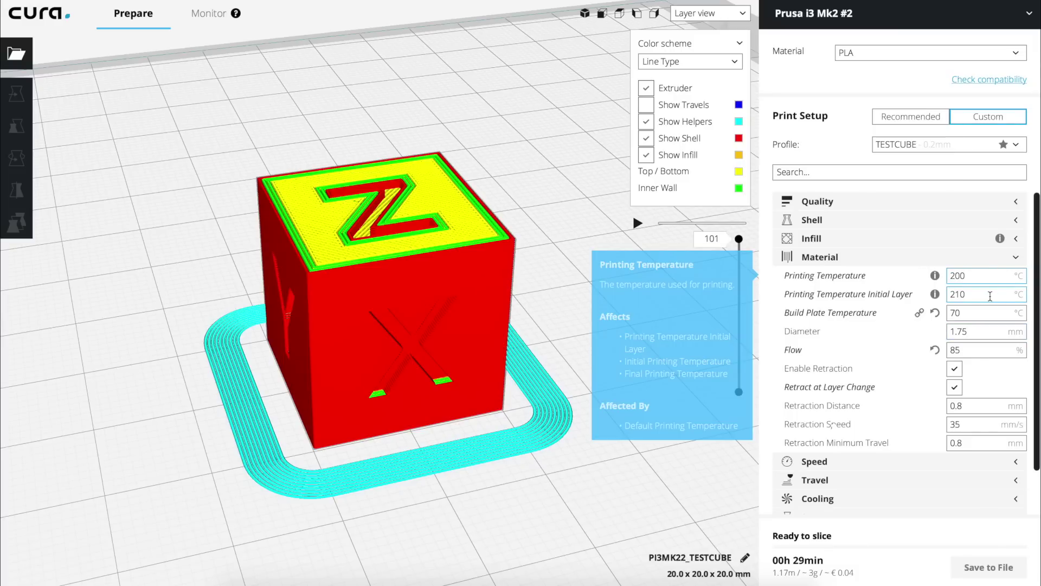
{"action": "double_click", "coordinate": [990, 295]}
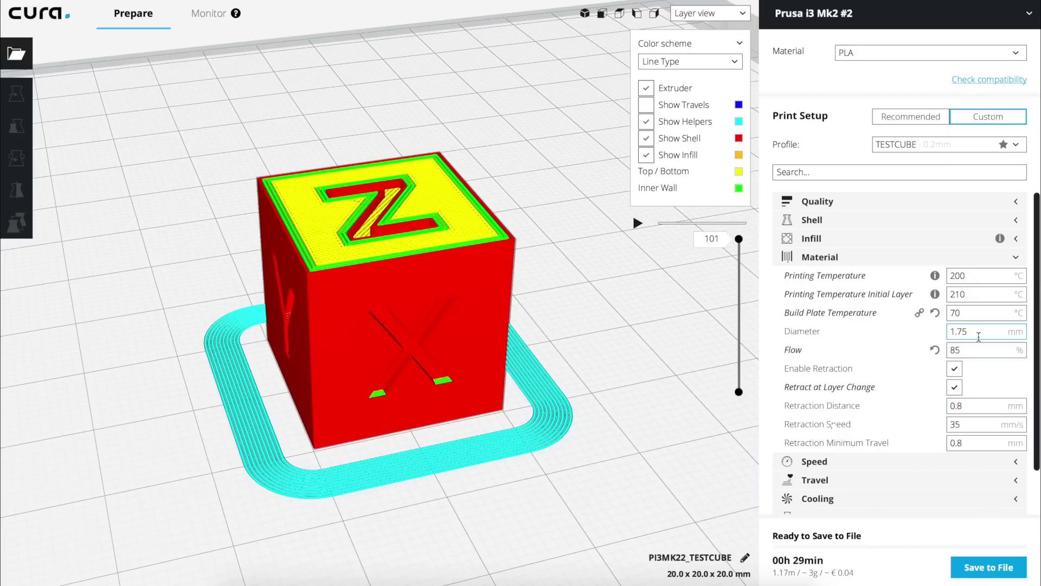
{"action": "double_click", "coordinate": [980, 314]}
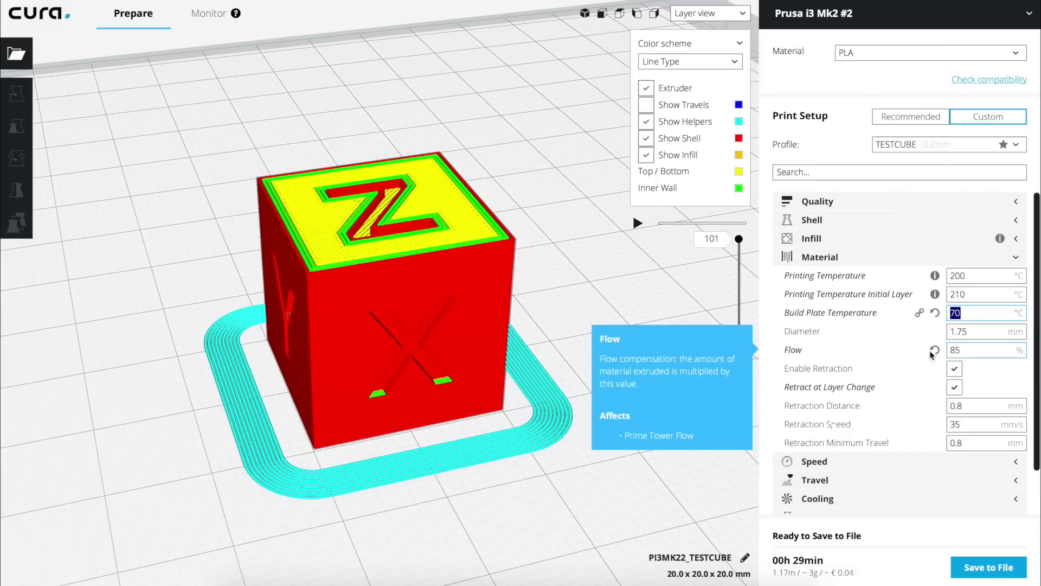
Set the Flow to 95 %.
{"action": "left_click", "coordinate": [967, 348]}
{"action": "type", "text": "9"}
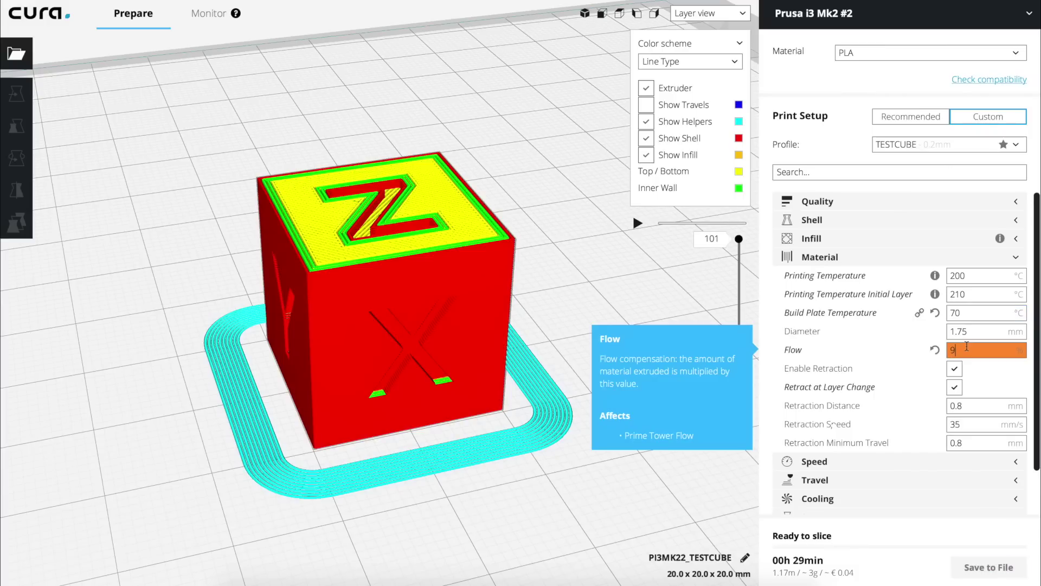
{"action": "type", "text": "5"}
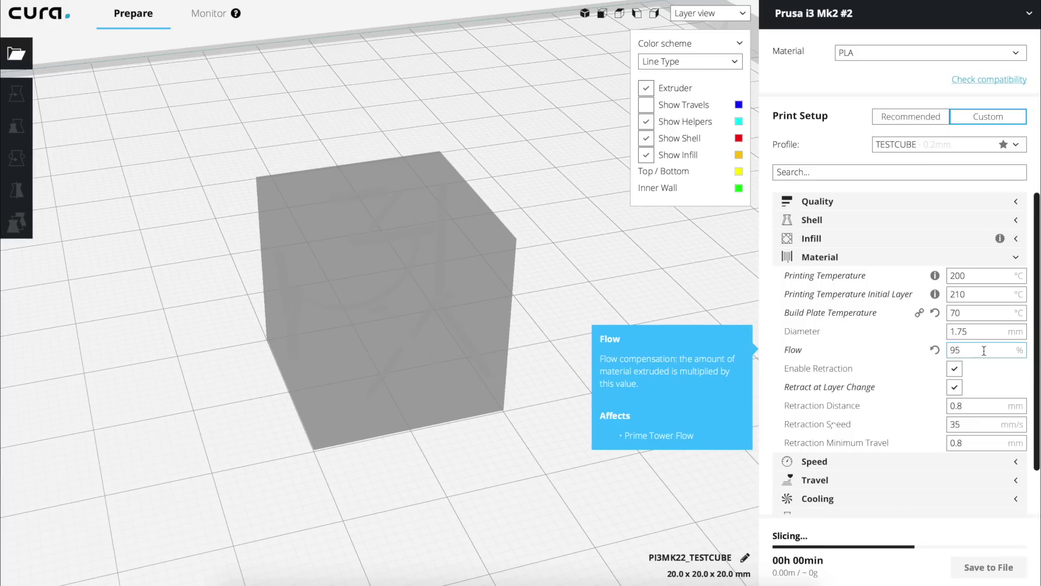
Toggle Enable Retraction off and back on, and review the Retraction Distance, Retraction Speed and Retraction Minimum Travel values.
{"action": "left_click", "coordinate": [955, 370]}
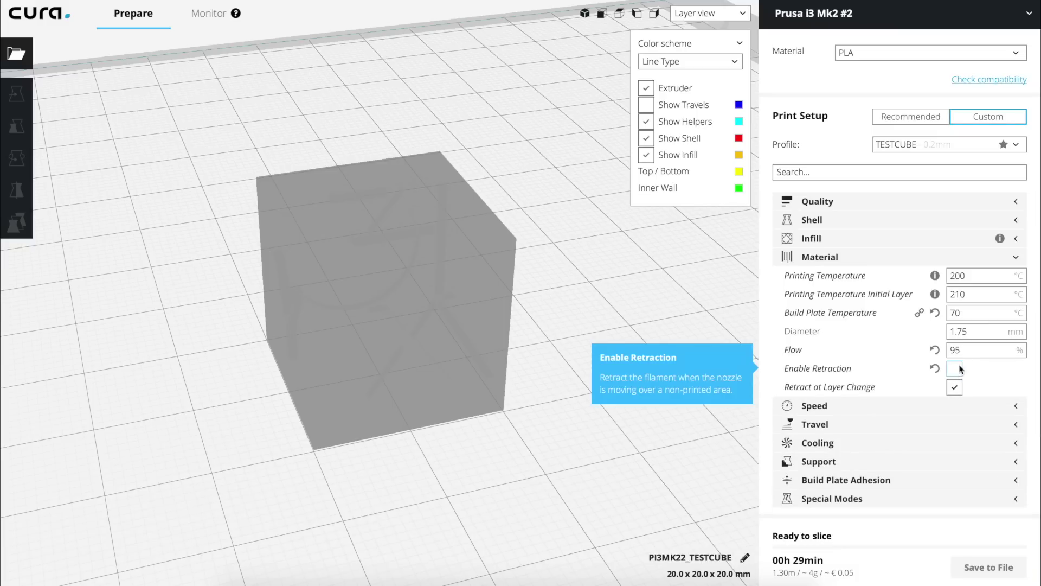
{"action": "left_click", "coordinate": [1016, 369]}
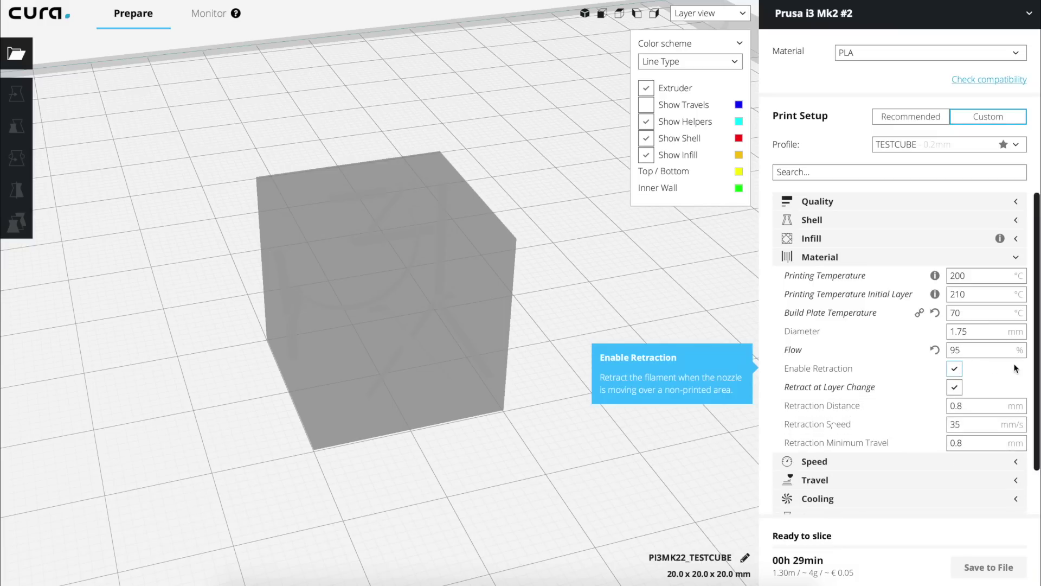
{"action": "left_click", "coordinate": [973, 405]}
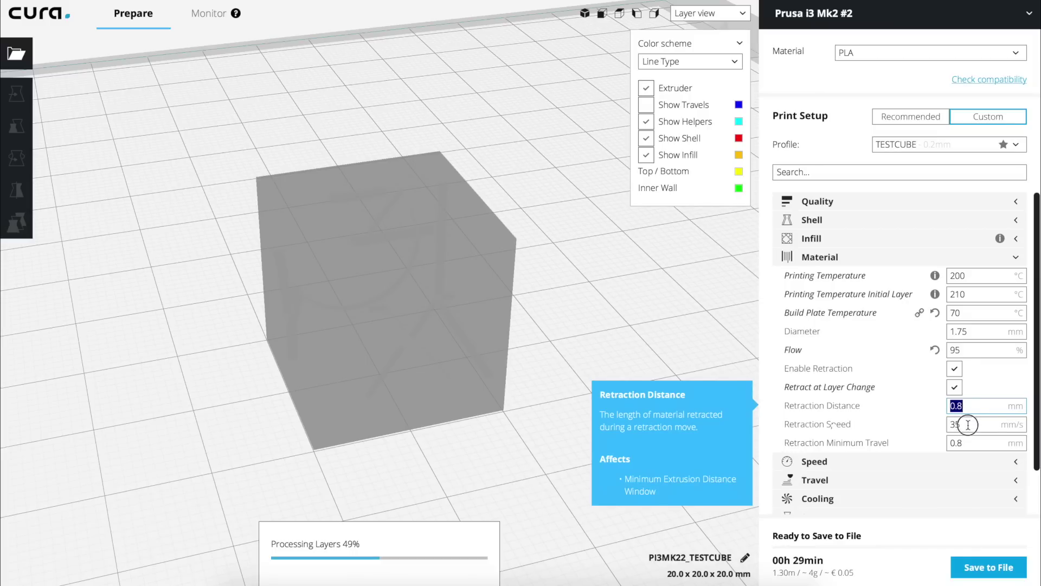
{"action": "left_click", "coordinate": [968, 424]}
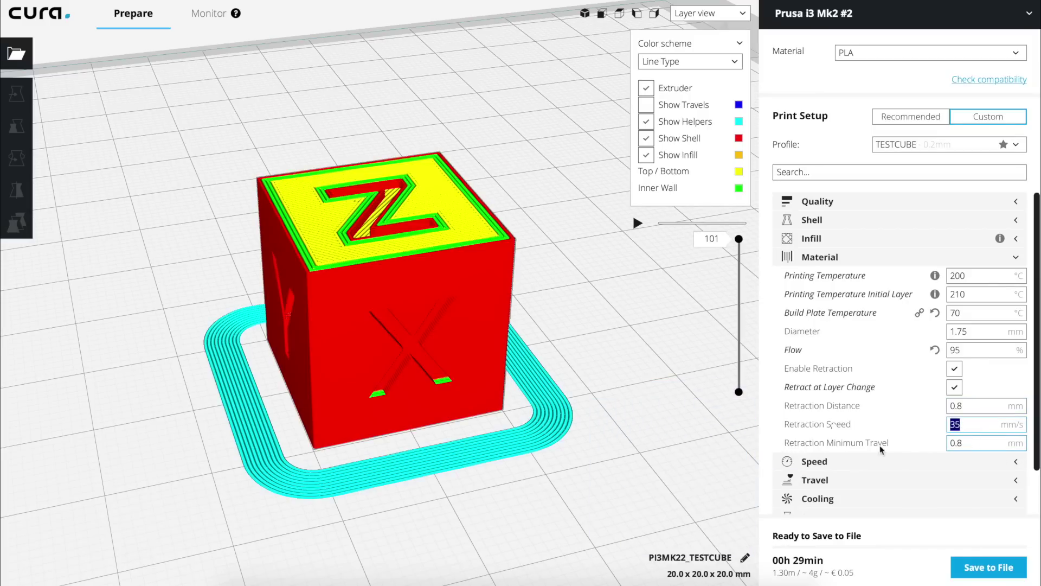
{"action": "left_click", "coordinate": [987, 443]}
Examine the Temperature Tower model on the build plate from an angle showing its side holes.
{"action": "scroll", "coordinate": [535, 405], "scroll_direction": "down", "scroll_amount": 3}
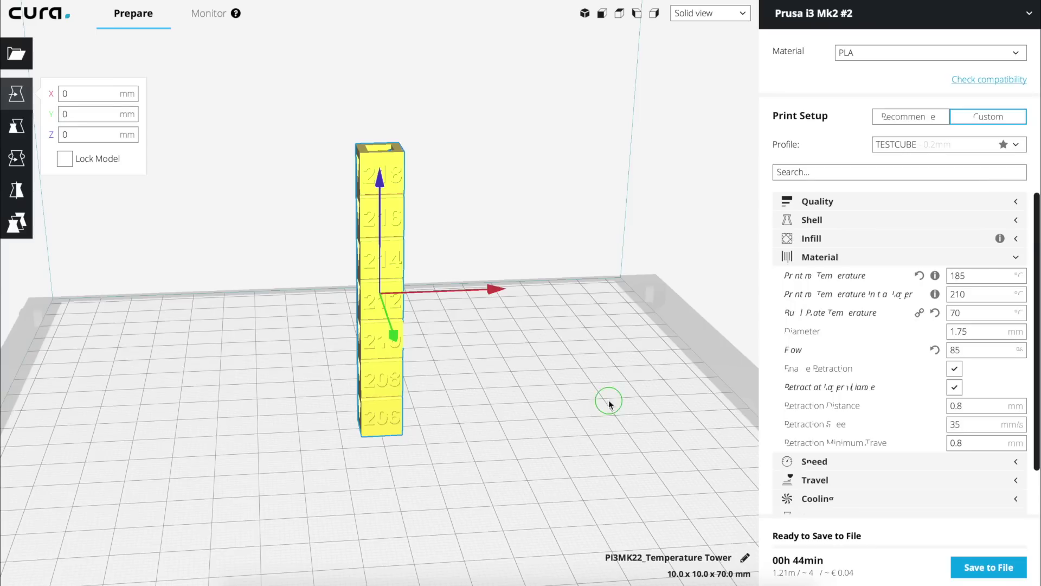
{"action": "right_click_drag", "start_coordinate": [609, 400], "coordinate": [520, 428]}
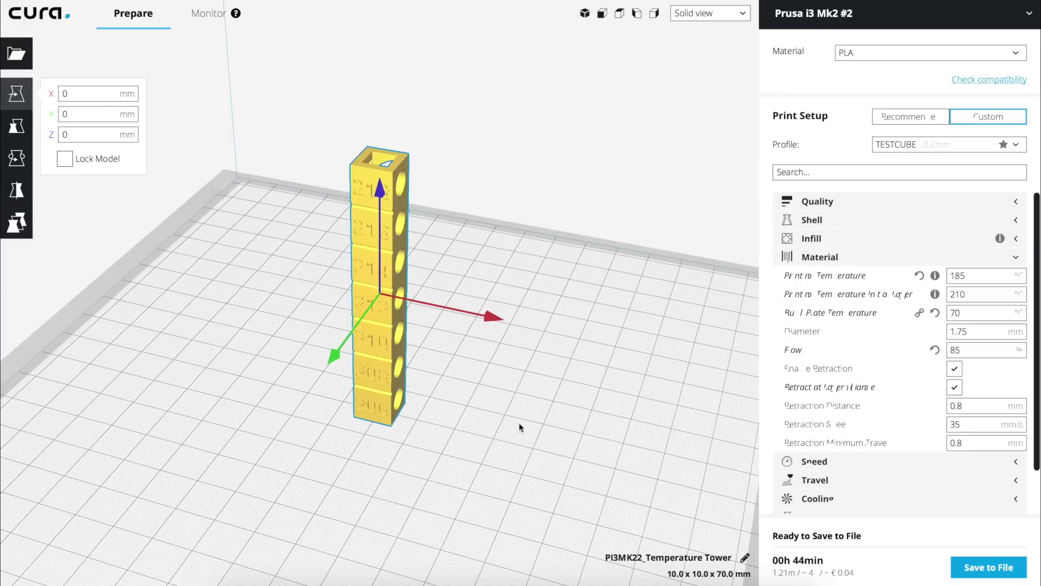
Find the Temperature Tower.stl file on the computer, load it onto the build plate, and view it at an angle.
{"action": "left_click", "coordinate": [735, 15]}
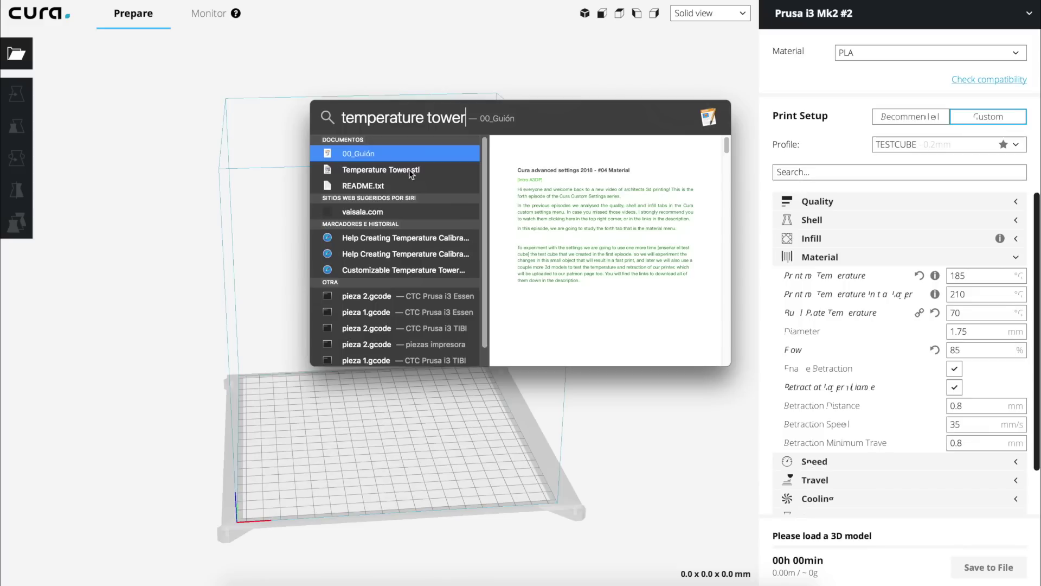
{"action": "left_click_drag", "start_coordinate": [409, 169], "coordinate": [332, 453]}
{"action": "left_click", "coordinate": [381, 411]}
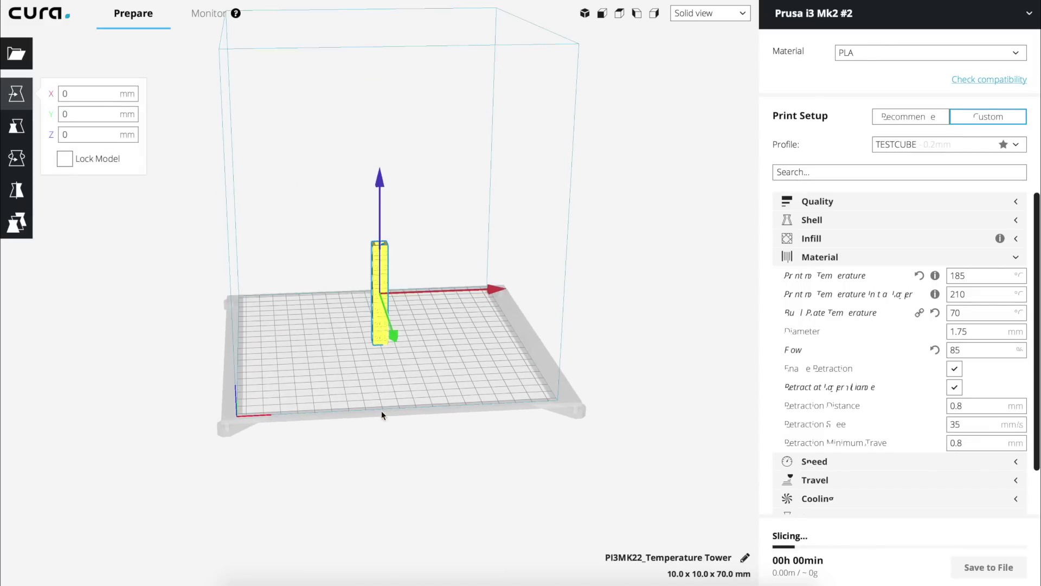
{"action": "right_click_drag", "start_coordinate": [600, 404], "coordinate": [545, 390]}
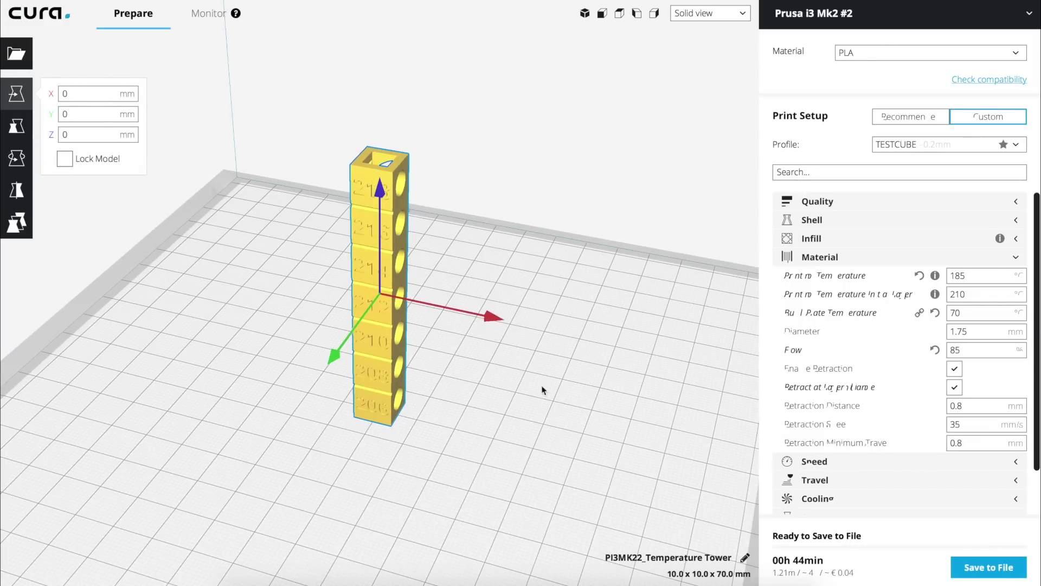
Switch the Temperature Tower preview from solid view to Layer view.
{"action": "left_click", "coordinate": [735, 15]}
{"action": "left_click", "coordinate": [697, 48]}
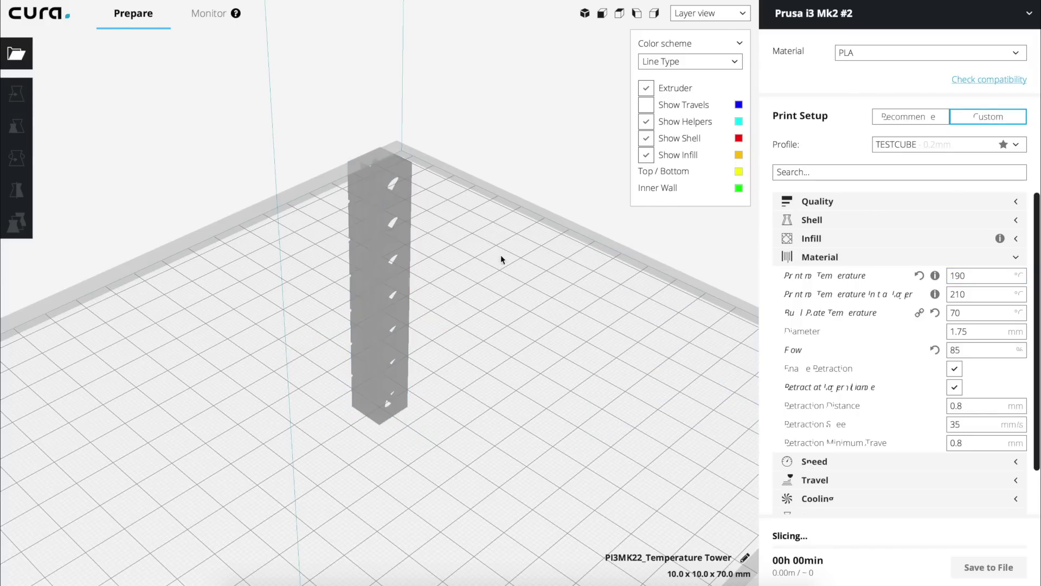
{"action": "scroll", "coordinate": [380, 246], "scroll_direction": "up", "scroll_amount": 3}
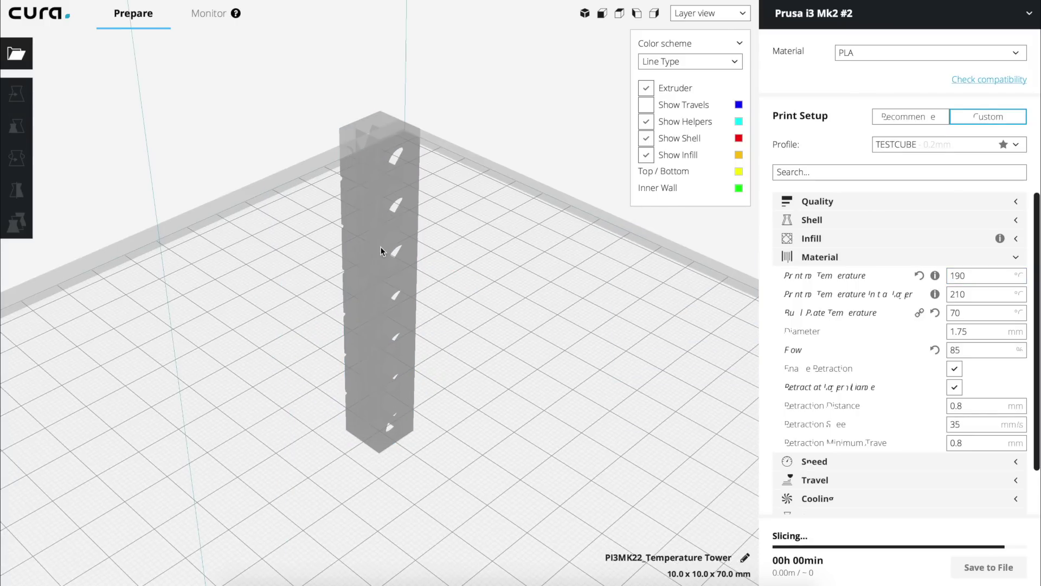
Save the sliced tower to the Desktop as the GCode file PI3MK22_Temperature Tower.
{"action": "left_click", "coordinate": [976, 568]}
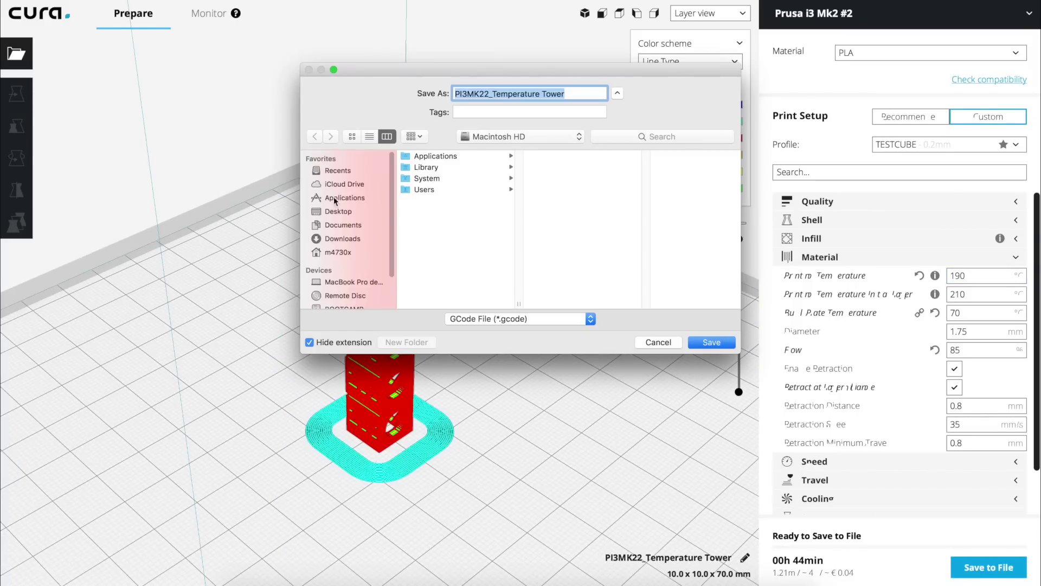
{"action": "left_click", "coordinate": [334, 211]}
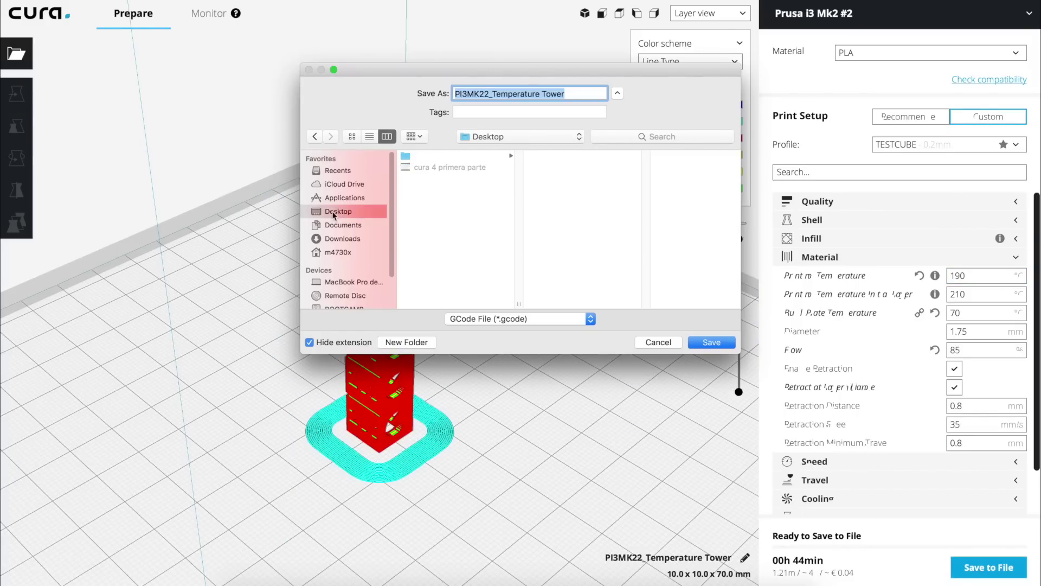
{"action": "left_click", "coordinate": [712, 342]}
Open PI3MK22_Temperature Tower.gcode from the Desktop in TextEdit and enlarge the document window.
{"action": "left_click", "coordinate": [244, 582]}
{"action": "left_click", "coordinate": [99, 264]}
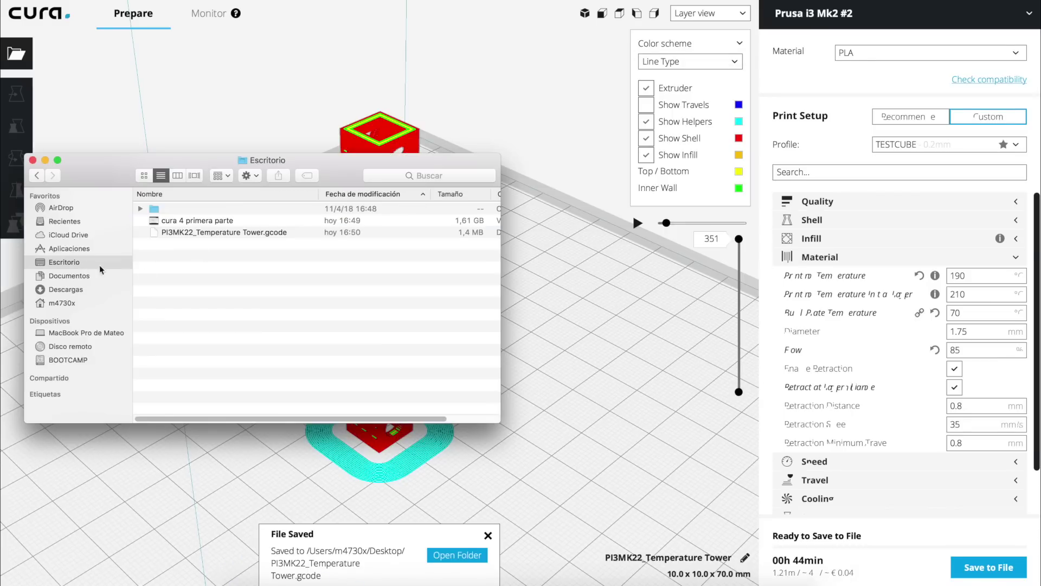
{"action": "left_click", "coordinate": [202, 221]}
{"action": "right_click", "coordinate": [200, 232]}
{"action": "mouse_move", "coordinate": [297, 240]}
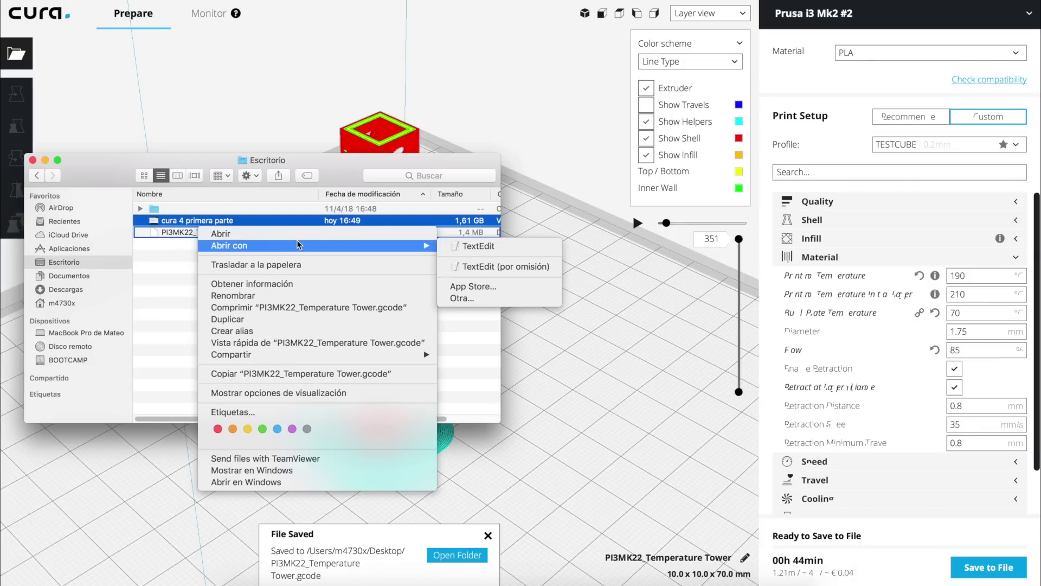
{"action": "left_click", "coordinate": [488, 246]}
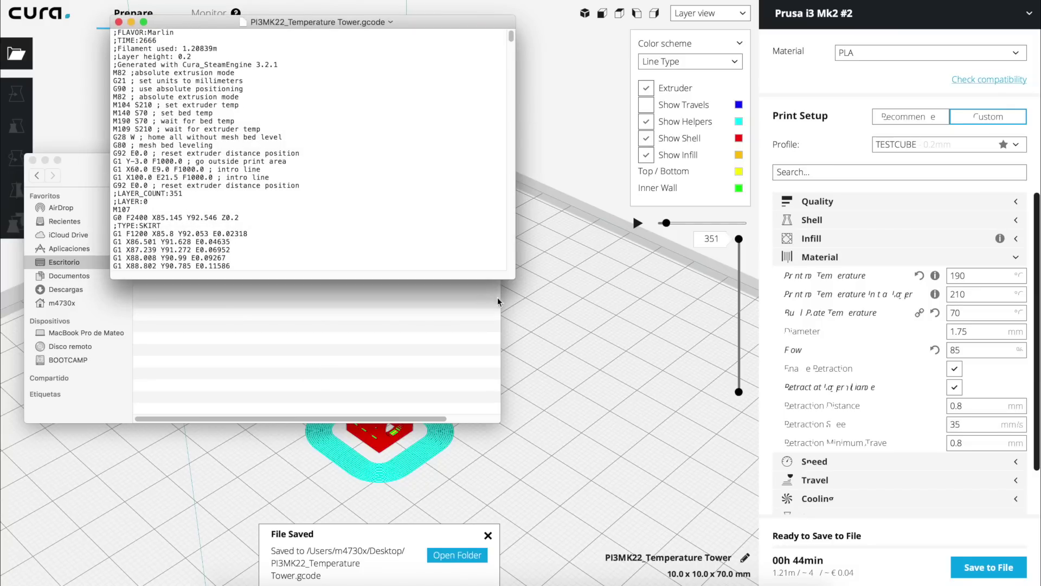
{"action": "left_click_drag", "start_coordinate": [515, 278], "coordinate": [751, 507]}
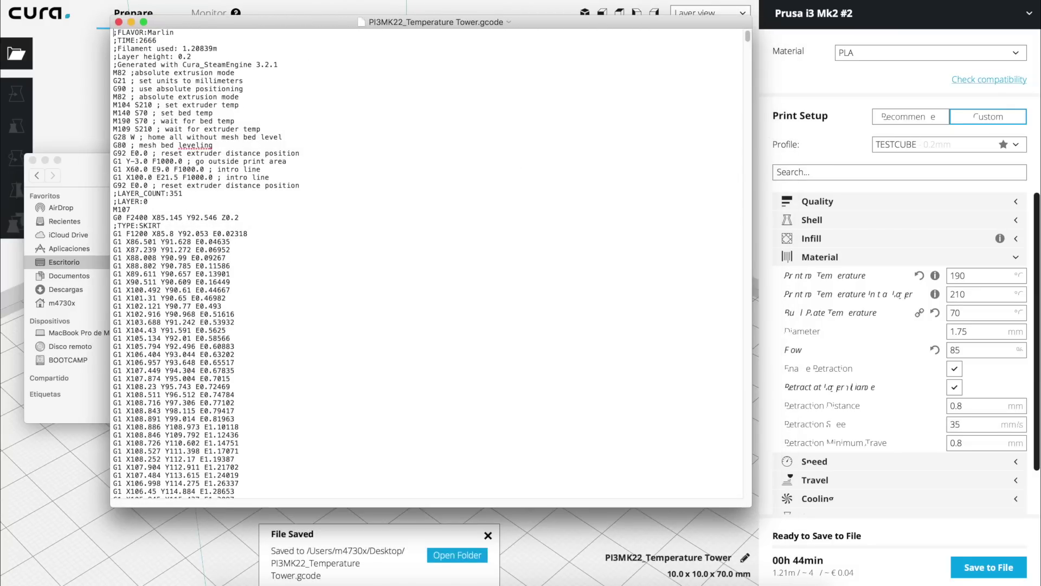
{"action": "left_click_drag", "start_coordinate": [306, 22], "coordinate": [302, 6]}
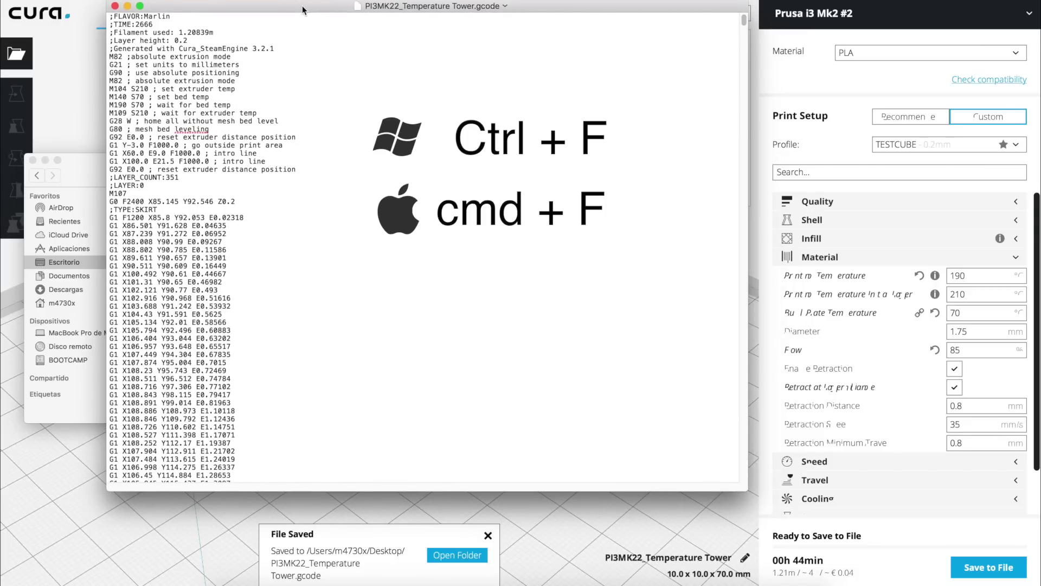
Search the G-code for s190 and examine the M104 temperature command line and any other matches.
{"action": "key", "text": "super+f"}
{"action": "type", "text": "s"}
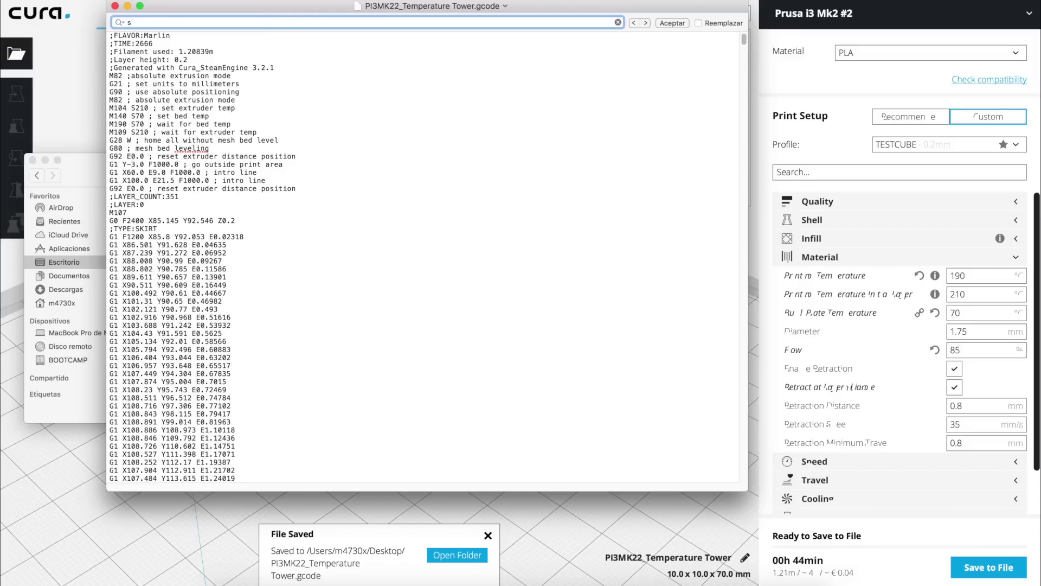
{"action": "type", "text": "10"}
{"action": "type", "text": "0"}
{"action": "key", "text": "Return"}
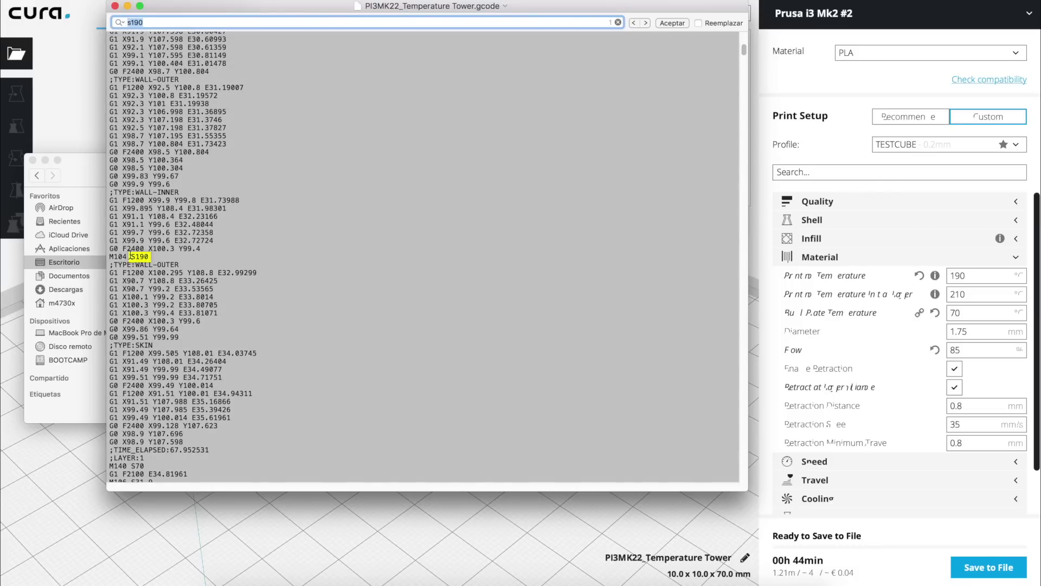
{"action": "left_click_drag", "start_coordinate": [110, 257], "coordinate": [176, 257]}
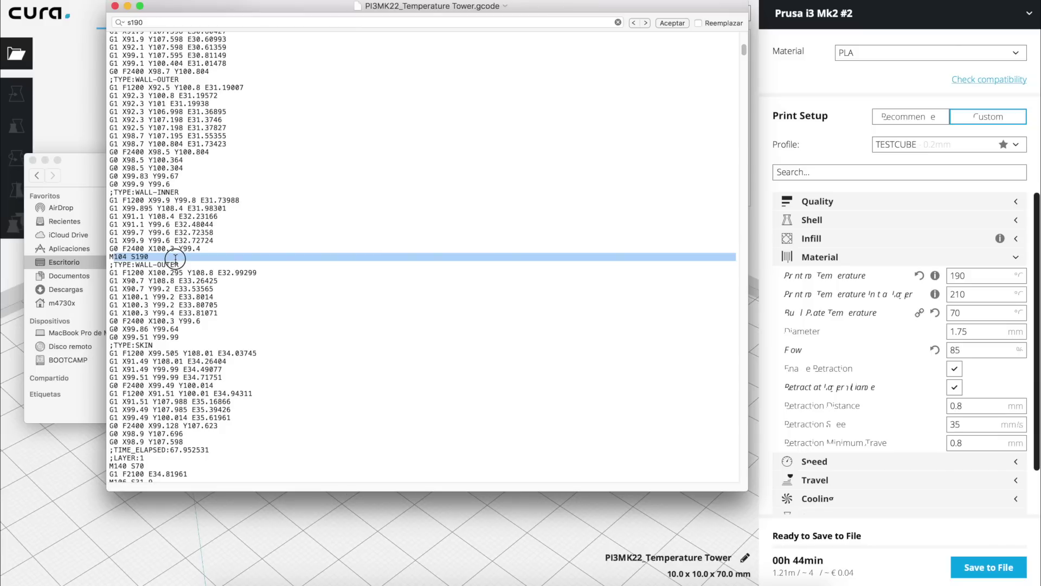
{"action": "left_click", "coordinate": [634, 23]}
{"action": "left_click", "coordinate": [646, 23]}
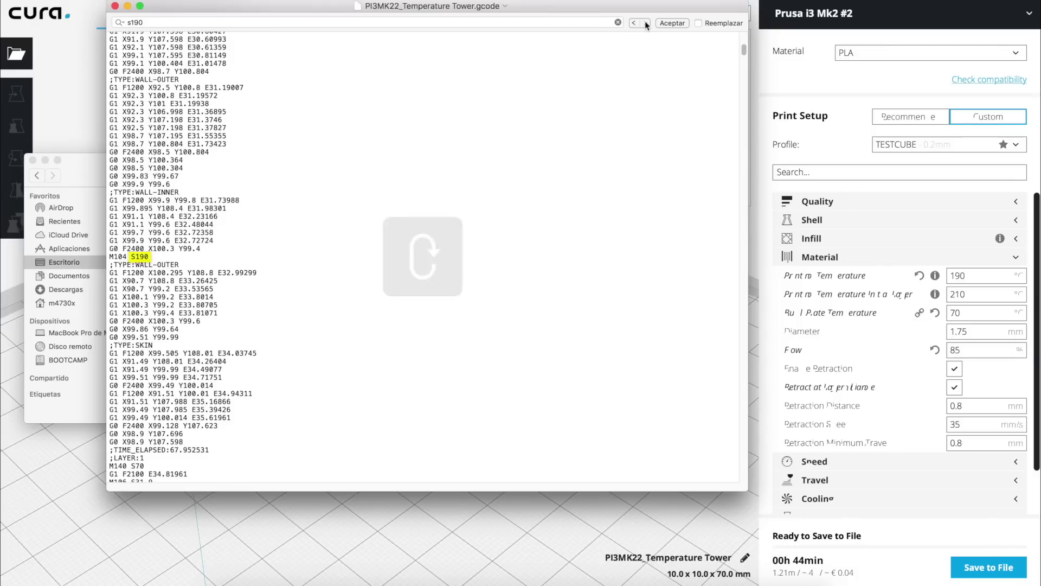
{"action": "left_click", "coordinate": [634, 23]}
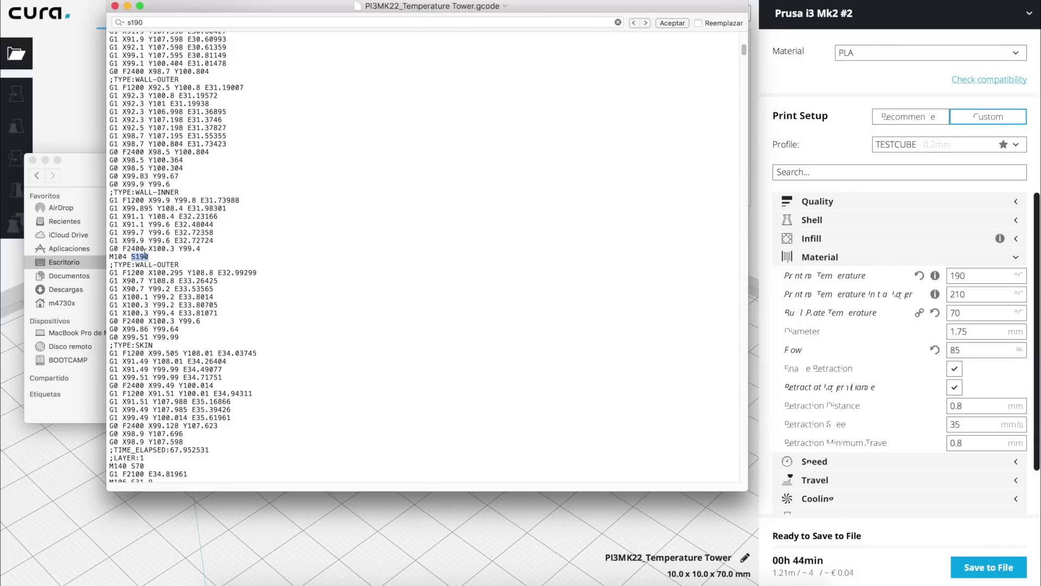
Switch to Cura and lower the layer preview to layer 50, viewing the tower's base up close.
{"action": "key", "text": "super+Tab"}
{"action": "left_click_drag", "start_coordinate": [741, 245], "coordinate": [747, 368]}
{"action": "right_click_drag", "start_coordinate": [203, 361], "coordinate": [317, 393]}
{"action": "scroll", "coordinate": [317, 393], "scroll_direction": "up", "scroll_amount": 5}
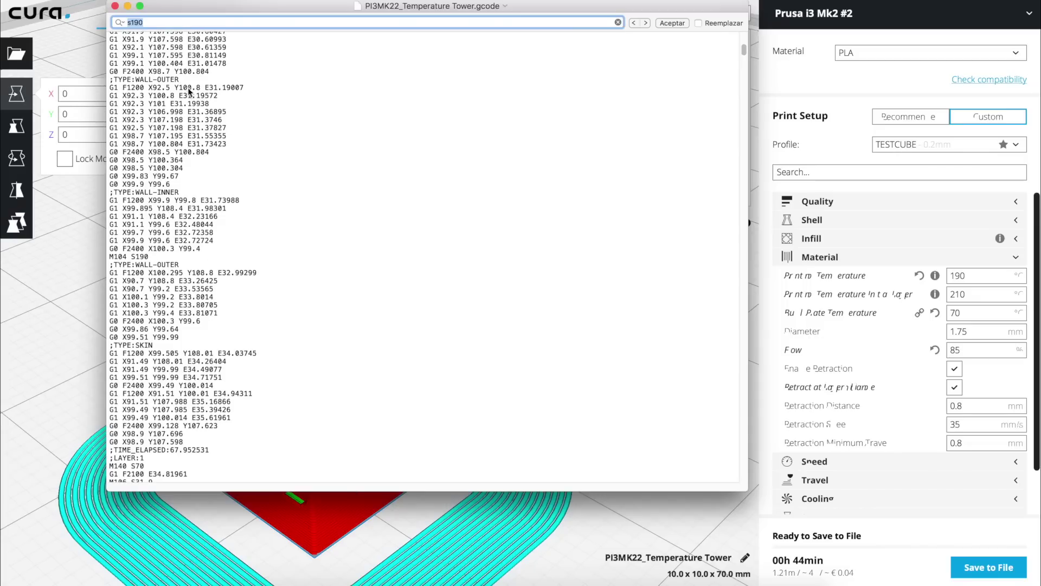
Copy the M104 S190 line in the G-code file and search for layer:50.
{"action": "triple_click", "coordinate": [123, 255]}
{"action": "key", "text": "cmd+c"}
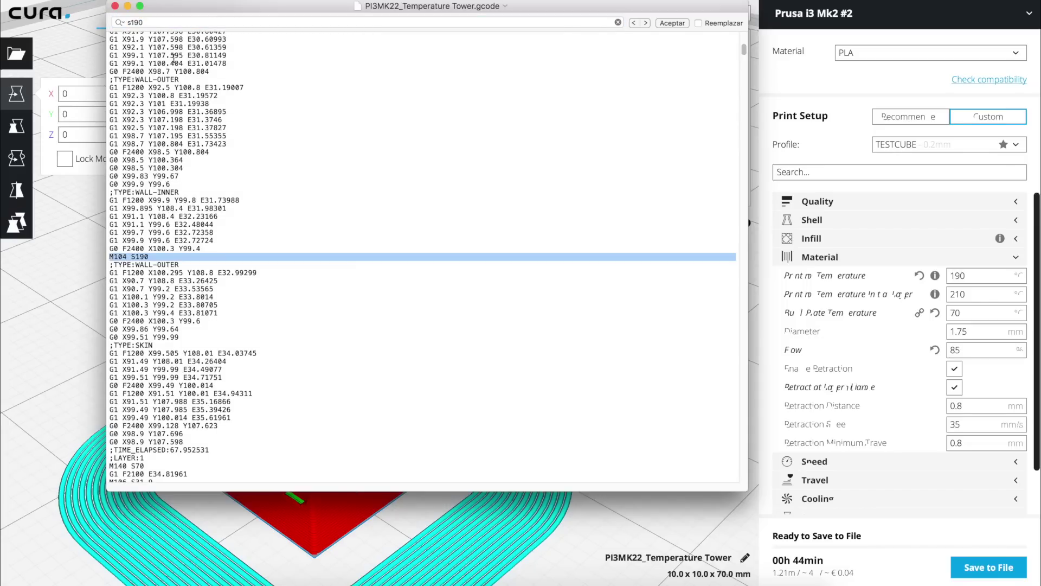
{"action": "left_click", "coordinate": [184, 23]}
{"action": "key", "text": "BackSpace"}
{"action": "key", "text": "BackSpace"}
{"action": "key", "text": "BackSpace"}
{"action": "key", "text": "BackSpace"}
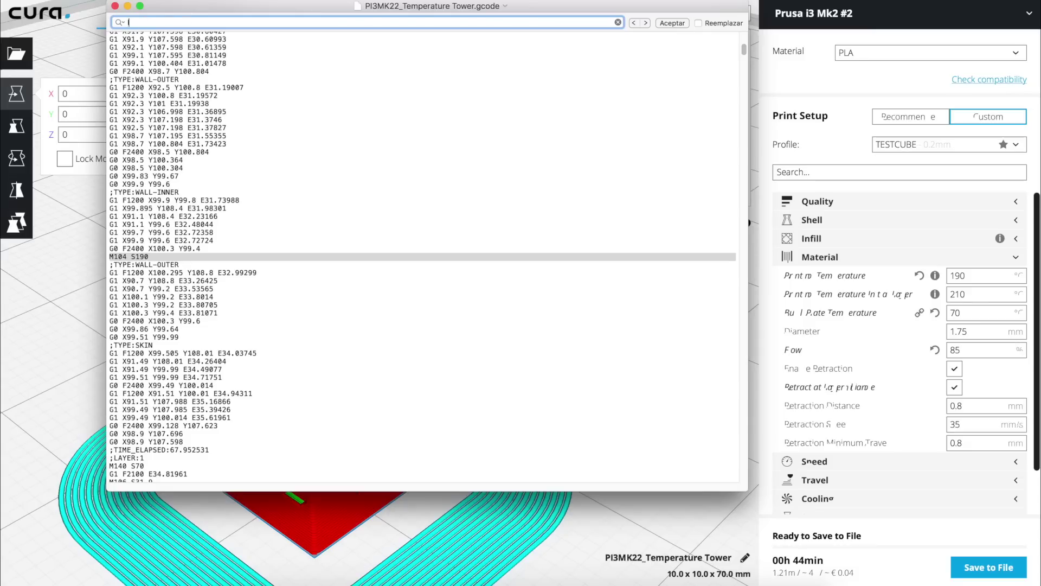
{"action": "type", "text": "layer:5"}
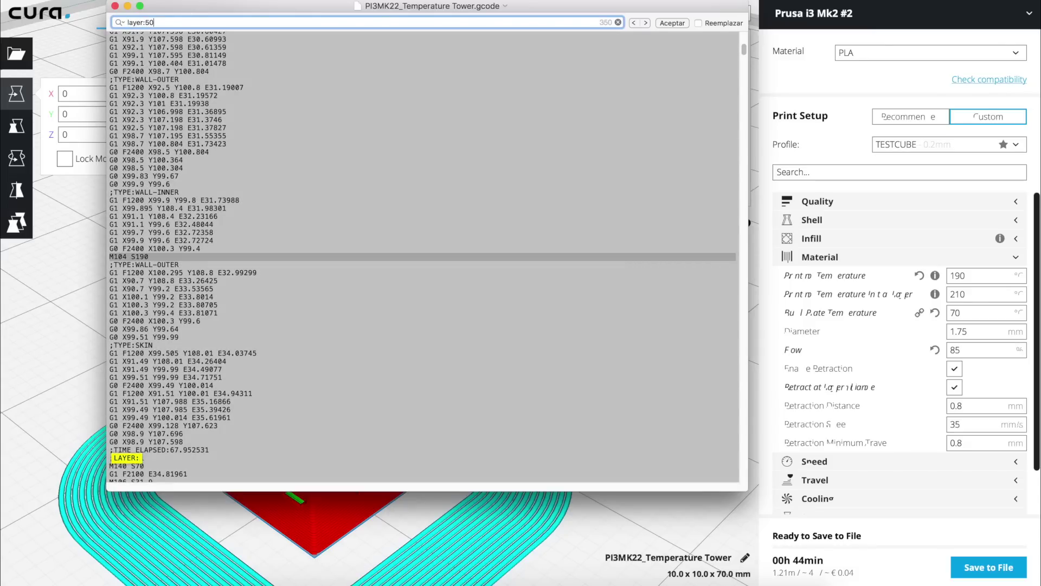
{"action": "type", "text": "0"}
{"action": "key", "text": "Return"}
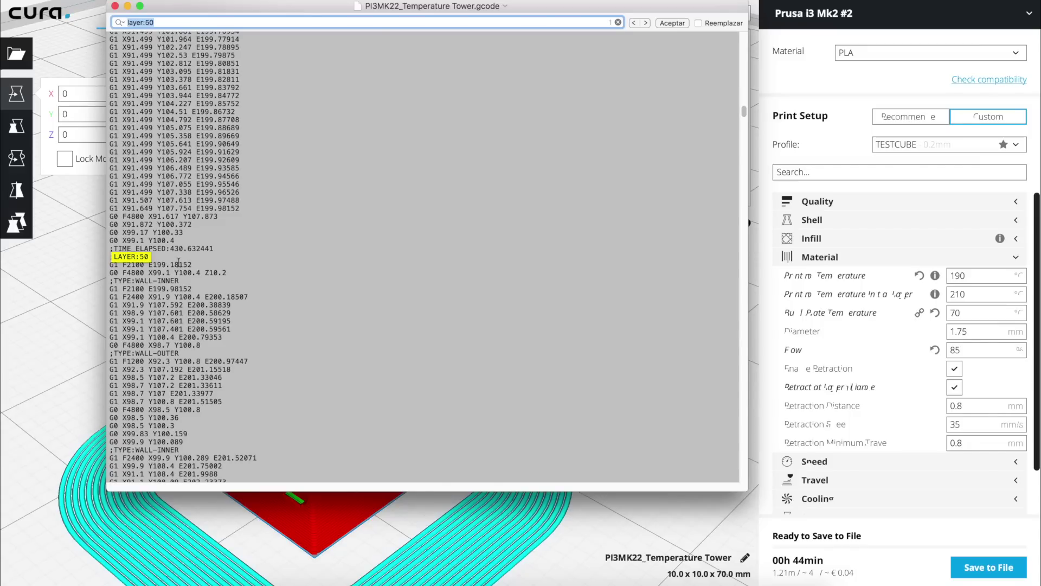
Insert the command M104 S191 on its own line directly below LAYER:50.
{"action": "left_click", "coordinate": [182, 257]}
{"action": "key", "text": "Return"}
{"action": "type", "text": "M104 S190"}
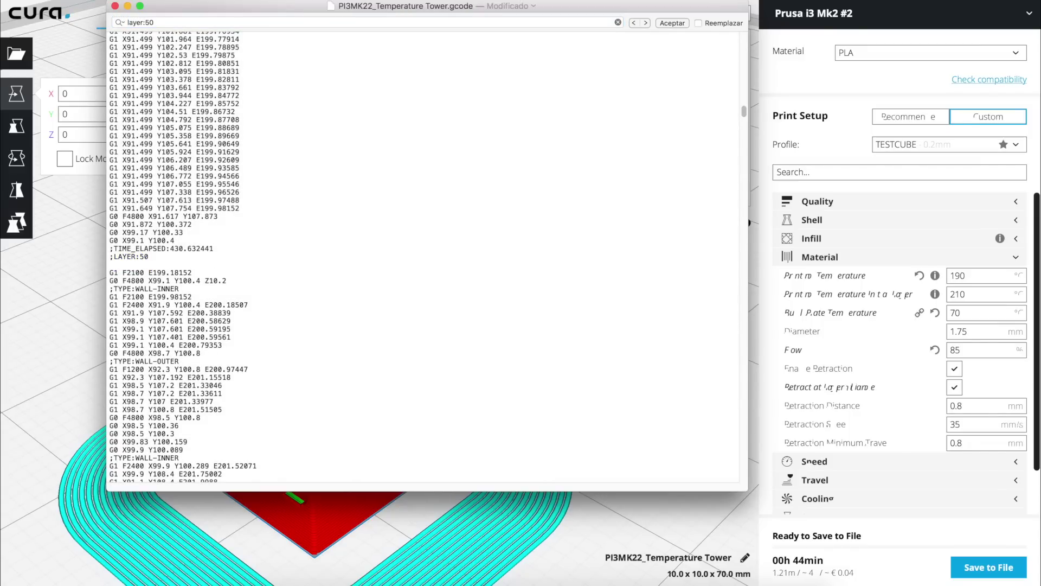
{"action": "key", "text": "Return"}
{"action": "key", "text": "BackSpace"}
{"action": "left_click_drag", "start_coordinate": [146, 265], "coordinate": [150, 264]}
{"action": "type", "text": "104 S191"}
{"action": "triple_click", "coordinate": [115, 266]}
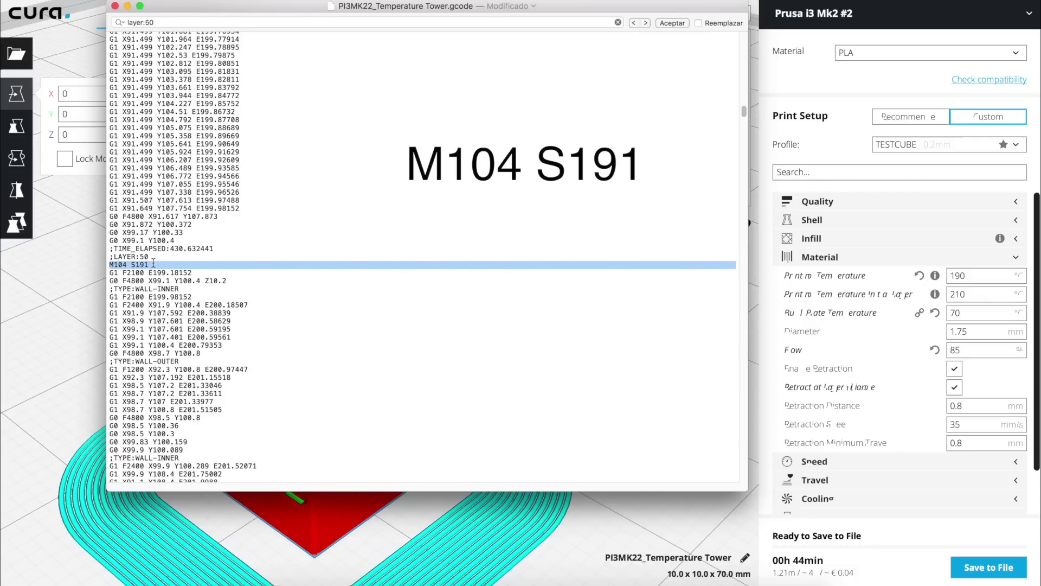
Find layer:100 and insert the command M104 S192 on a new line below it.
{"action": "left_click", "coordinate": [180, 23]}
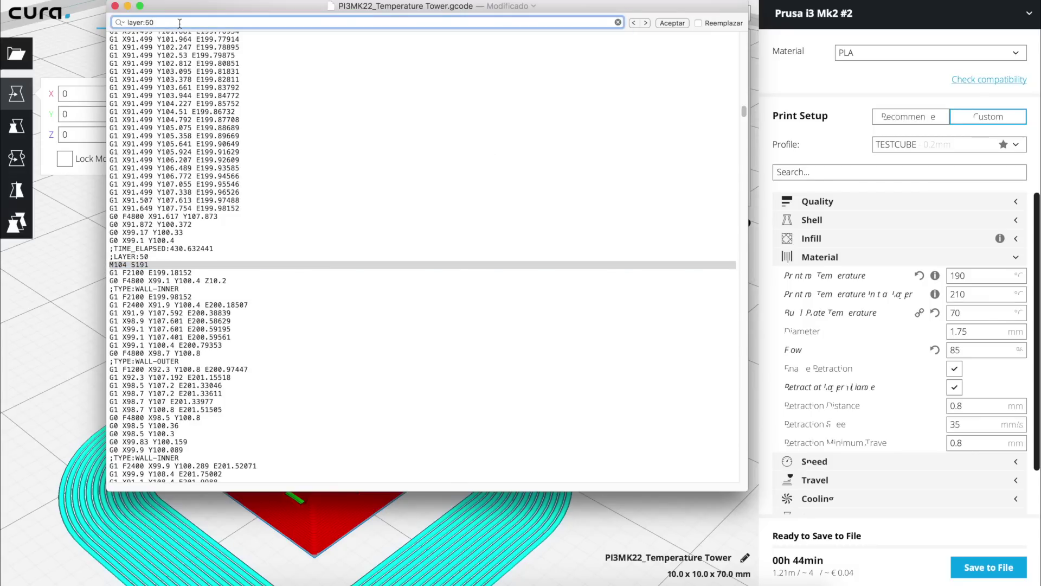
{"action": "key", "text": "BackSpace"}
{"action": "key", "text": "BackSpace"}
{"action": "type", "text": "100"}
{"action": "key", "text": "Return"}
{"action": "scroll", "coordinate": [244, 347], "scroll_direction": "down", "scroll_amount": 2}
{"action": "left_click", "coordinate": [155, 432]}
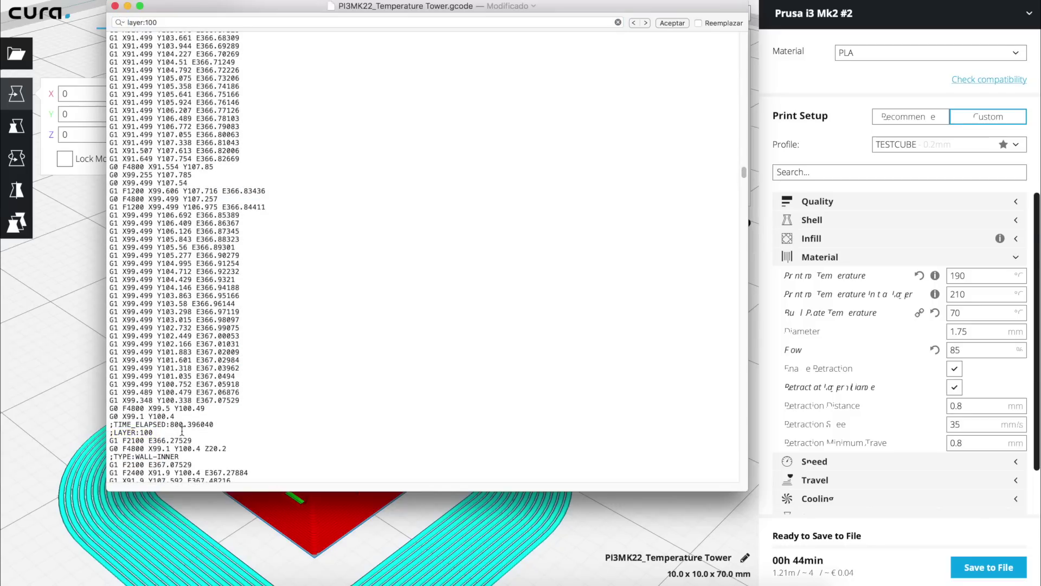
{"action": "key", "text": "Return"}
{"action": "type", "text": "M104 S196"}
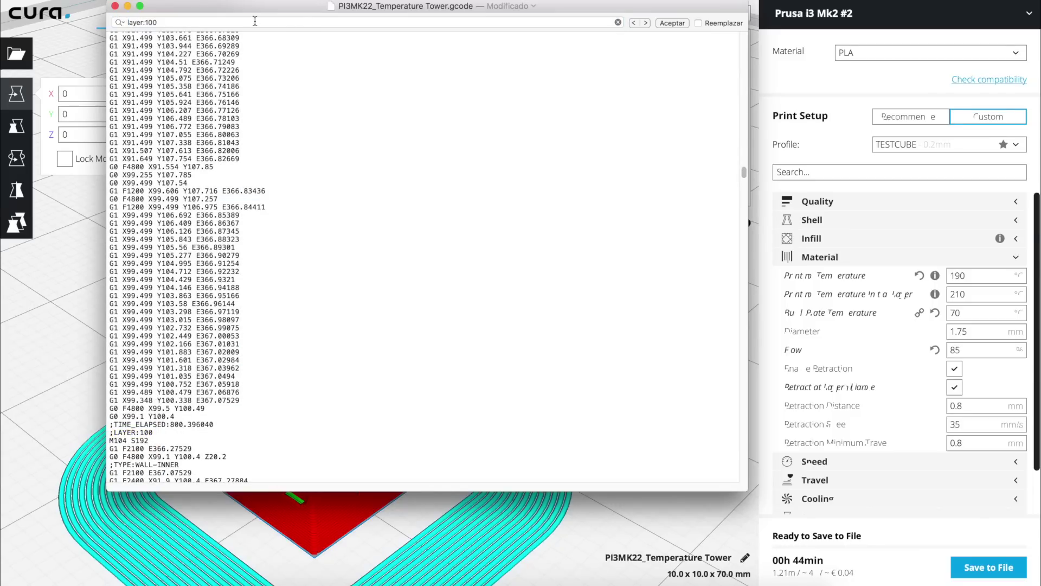
Find layer:150 and insert the command M104 S193 on a new line below it.
{"action": "left_click", "coordinate": [154, 22]}
{"action": "key", "text": "Return"}
{"action": "left_click", "coordinate": [153, 465]}
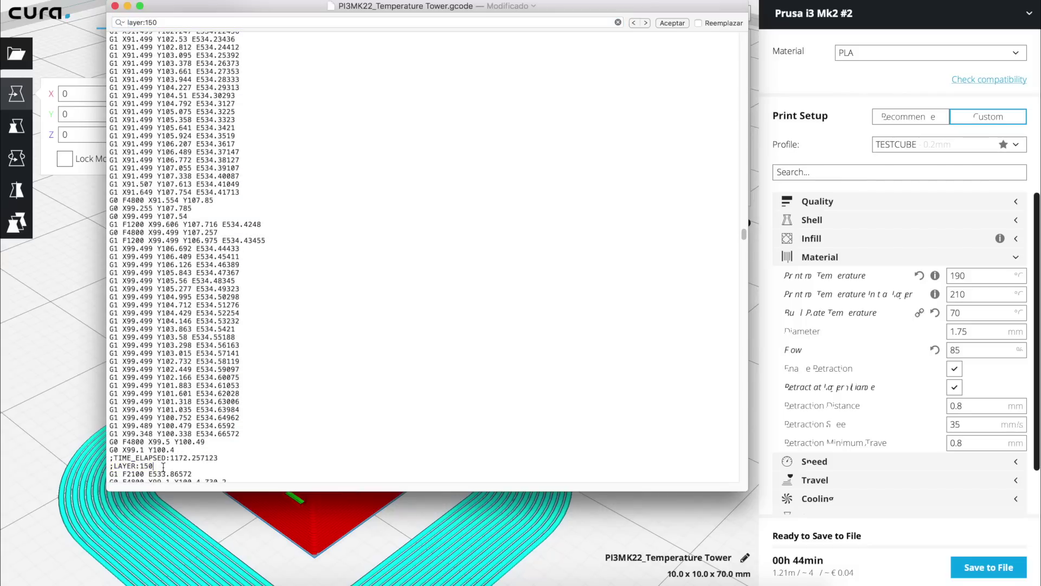
{"action": "scroll", "coordinate": [244, 347], "scroll_direction": "down", "scroll_amount": 5}
{"action": "key", "text": "Return"}
{"action": "type", "text": "M104 S19"}
Search the G-code for layer:200 and place the cursor at the end of that line.
{"action": "left_click", "coordinate": [154, 22]}
{"action": "key", "text": "BackSpace"}
{"action": "key", "text": "BackSpace"}
{"action": "key", "text": "BackSpace"}
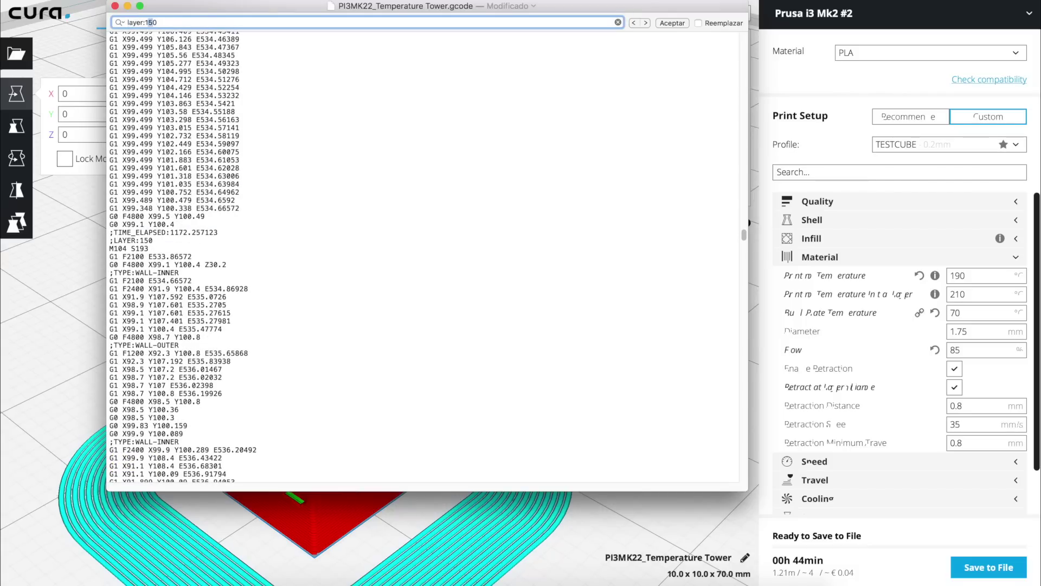
{"action": "type", "text": "200"}
{"action": "key", "text": "Return"}
{"action": "left_click", "coordinate": [192, 473]}
{"action": "scroll", "coordinate": [192, 474], "scroll_direction": "down", "scroll_amount": 5}
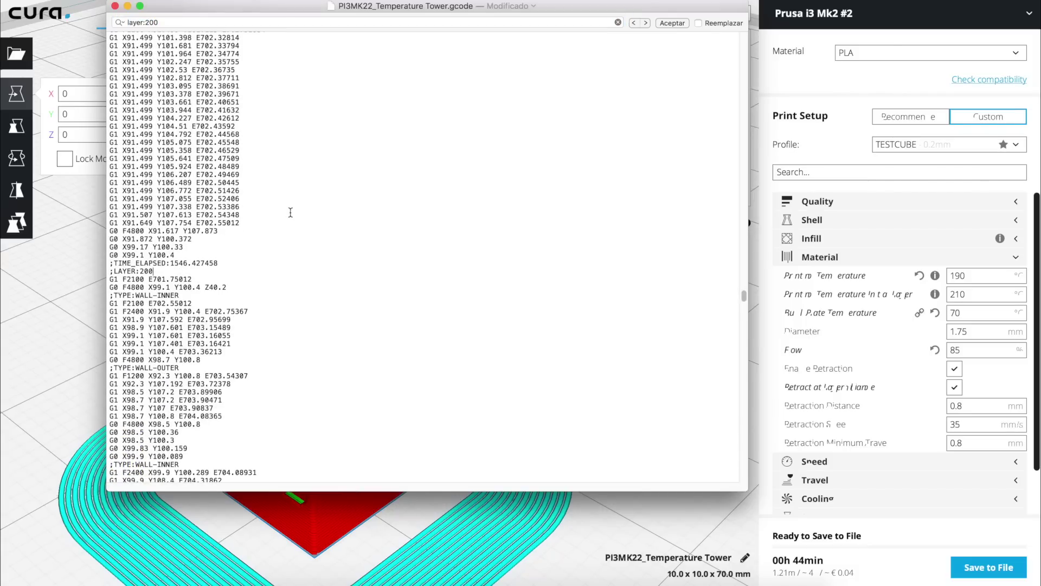
Insert the command M104 S194 on its own line directly below LAYER:200.
{"action": "key", "text": "Return"}
{"action": "type", "text": "M104 S190"}
{"action": "key", "text": "Return"}
{"action": "key", "text": "BackSpace"}
{"action": "key", "text": "BackSpace"}
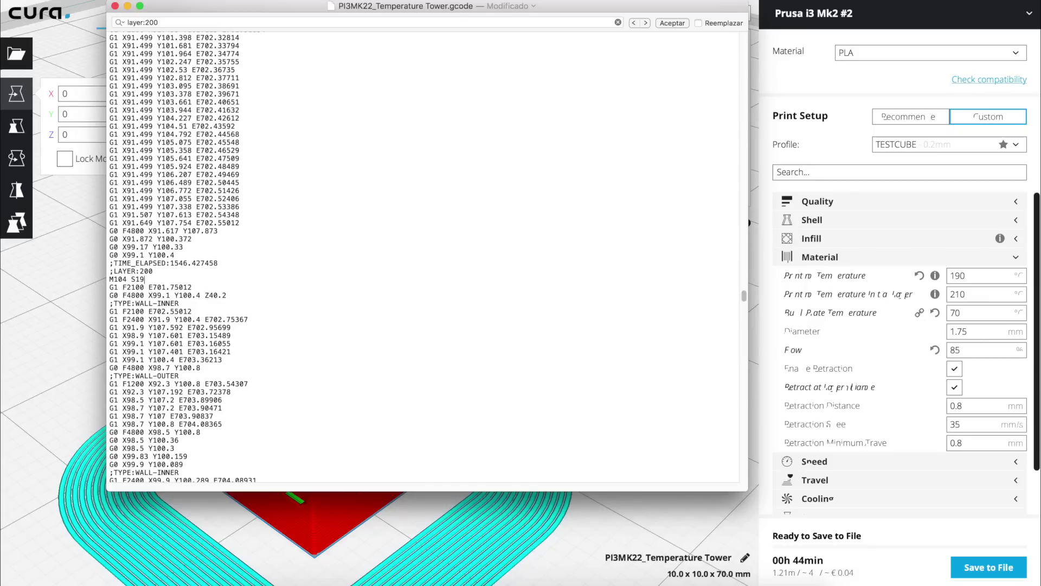
{"action": "type", "text": "4"}
Find layer:250 and insert the command M104 S195 on a new line below it.
{"action": "left_click", "coordinate": [179, 22]}
{"action": "key", "text": "BackSpace"}
{"action": "key", "text": "BackSpace"}
{"action": "type", "text": "50"}
{"action": "key", "text": "Return"}
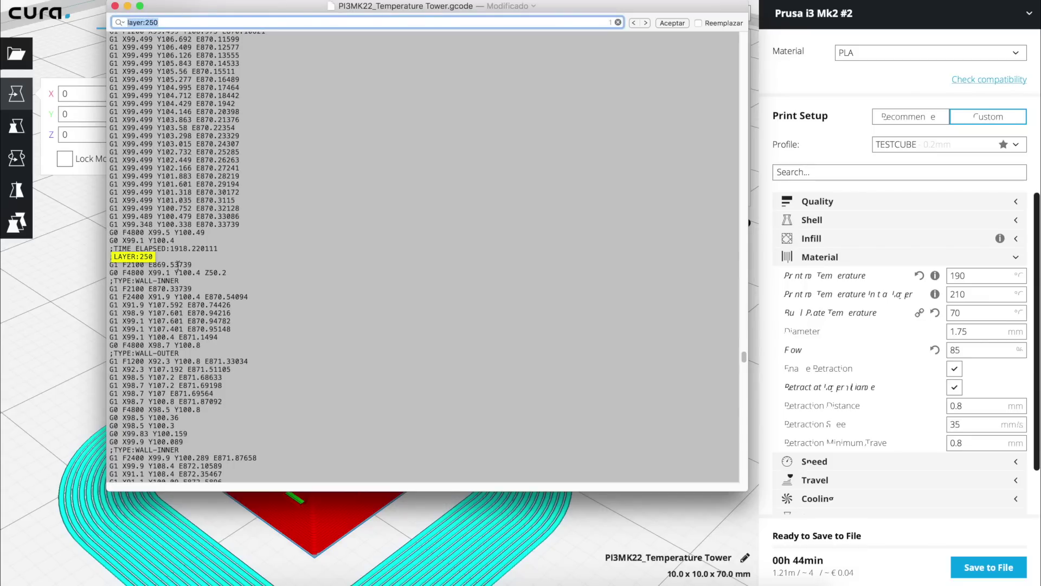
{"action": "left_click", "coordinate": [178, 258]}
{"action": "key", "text": "cmd+v"}
{"action": "key", "text": "BackSpace"}
{"action": "key", "text": "BackSpace"}
{"action": "type", "text": "5"}
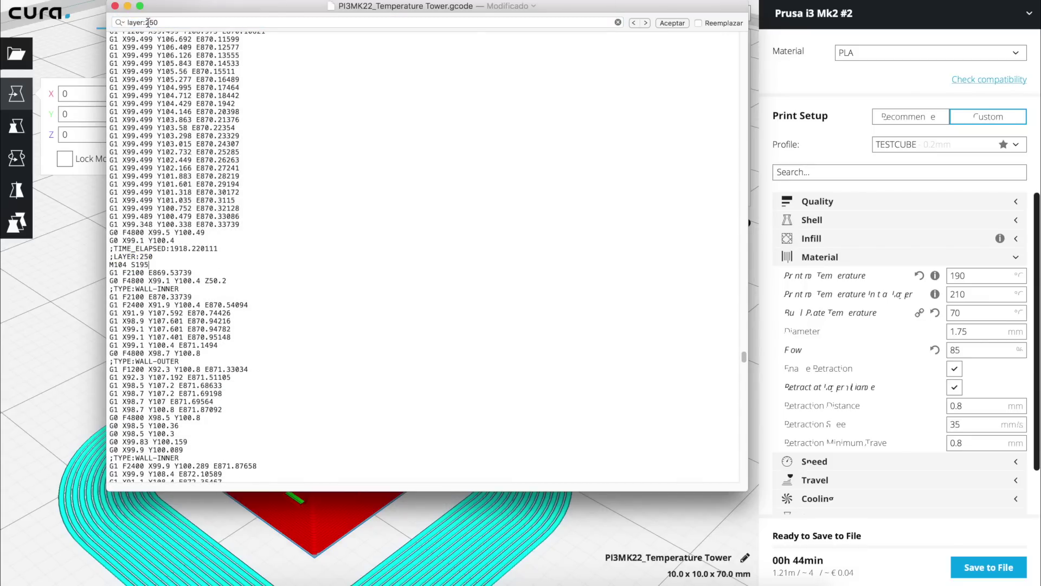
Search the G-code for layer:300.
{"action": "left_click", "coordinate": [156, 22]}
{"action": "key", "text": "BackSpace"}
{"action": "key", "text": "BackSpace"}
{"action": "key", "text": "BackSpace"}
{"action": "type", "text": "300"}
{"action": "key", "text": "Return"}
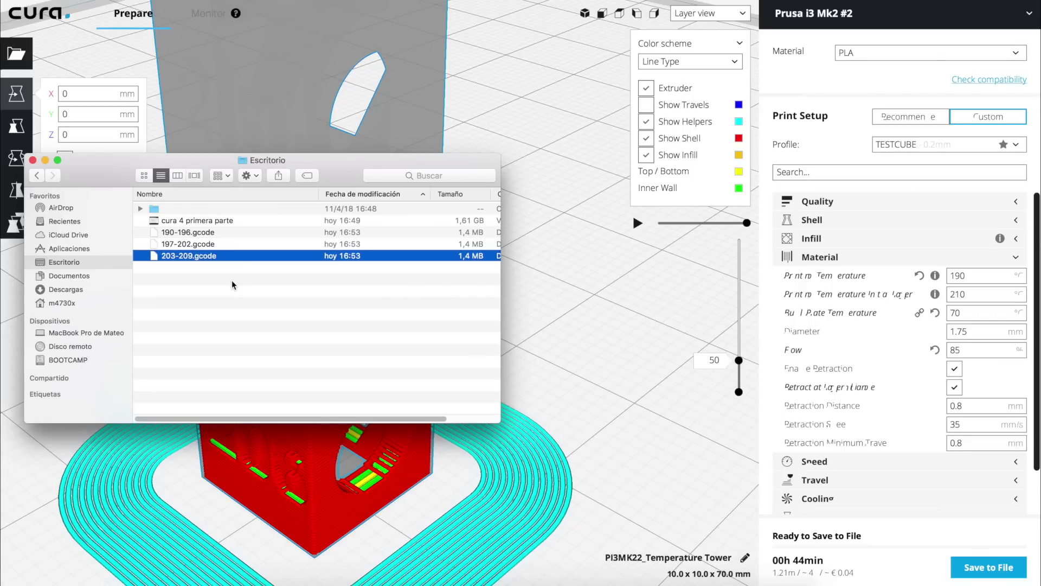
Open the 203-209.gcode file from the Desktop to view its contents.
{"action": "left_click", "coordinate": [196, 251], "text": "super"}
{"action": "left_click", "coordinate": [186, 233]}
{"action": "left_click", "coordinate": [186, 257]}
{"action": "key", "text": "space"}
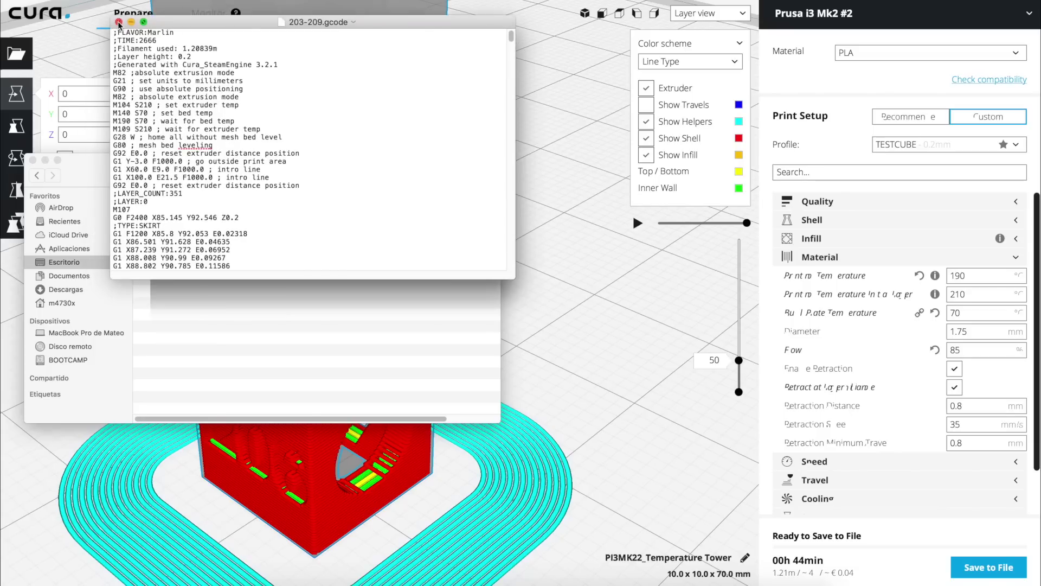
Open 197-202.gcode, find the M104 S190 command and change it to M104 S197, closing the file when done.
{"action": "key", "text": "space"}
{"action": "double_click", "coordinate": [188, 244]}
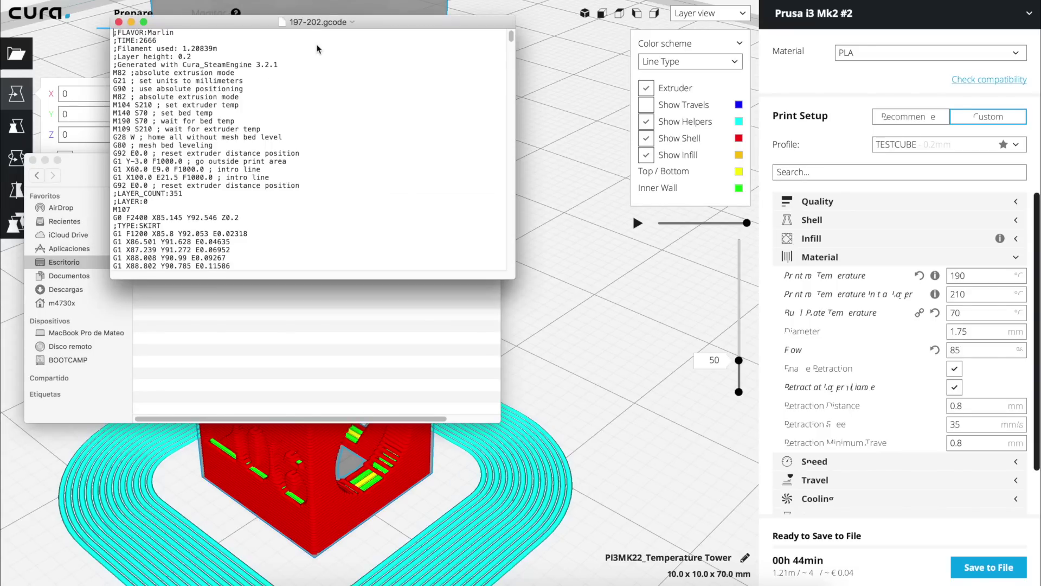
{"action": "key", "text": "super+f"}
{"action": "type", "text": "s190"}
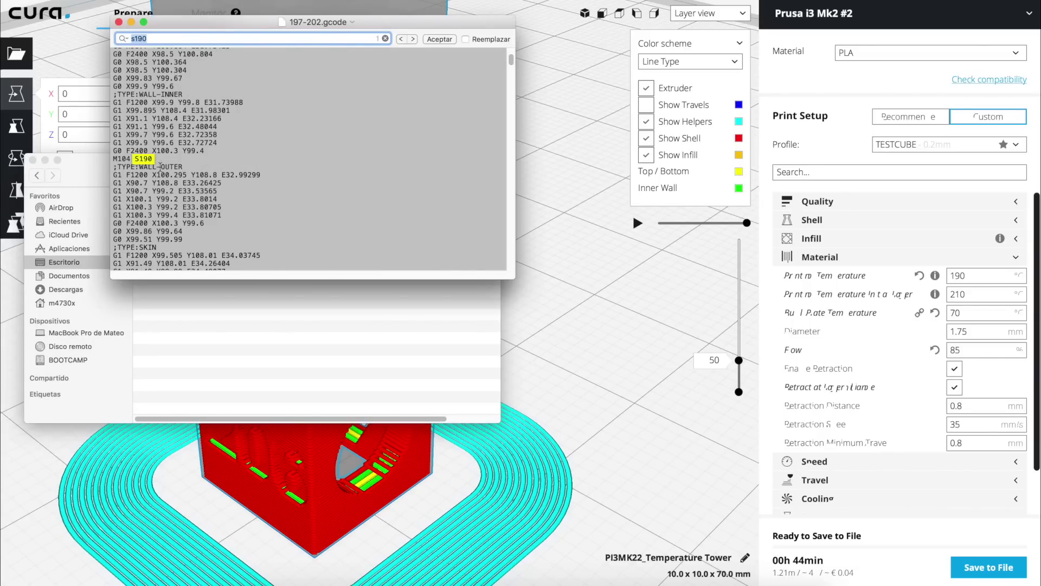
{"action": "left_click", "coordinate": [152, 157]}
{"action": "key", "text": "BackSpace"}
{"action": "type", "text": "7"}
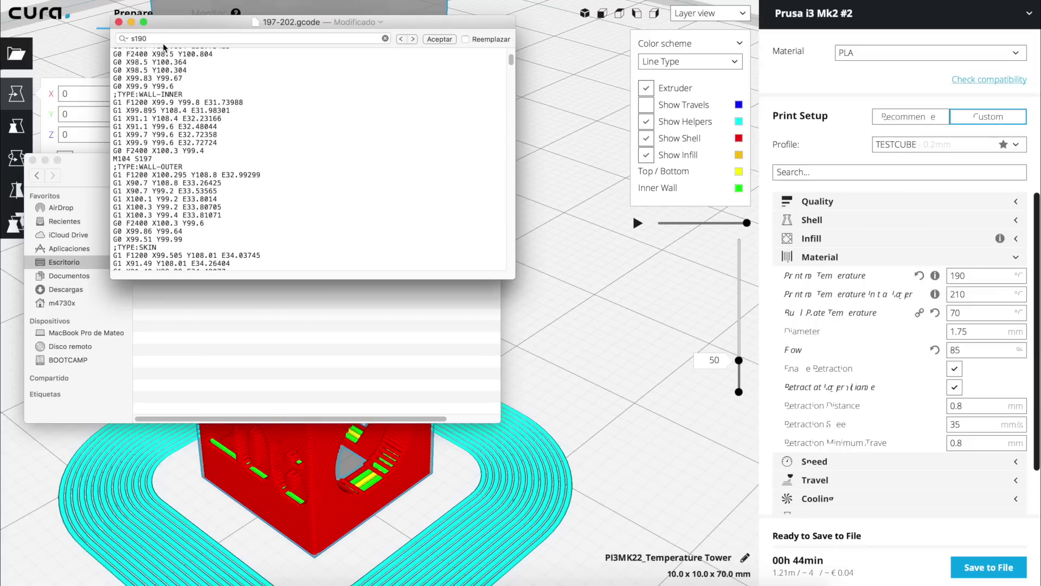
{"action": "key", "text": "super+w"}
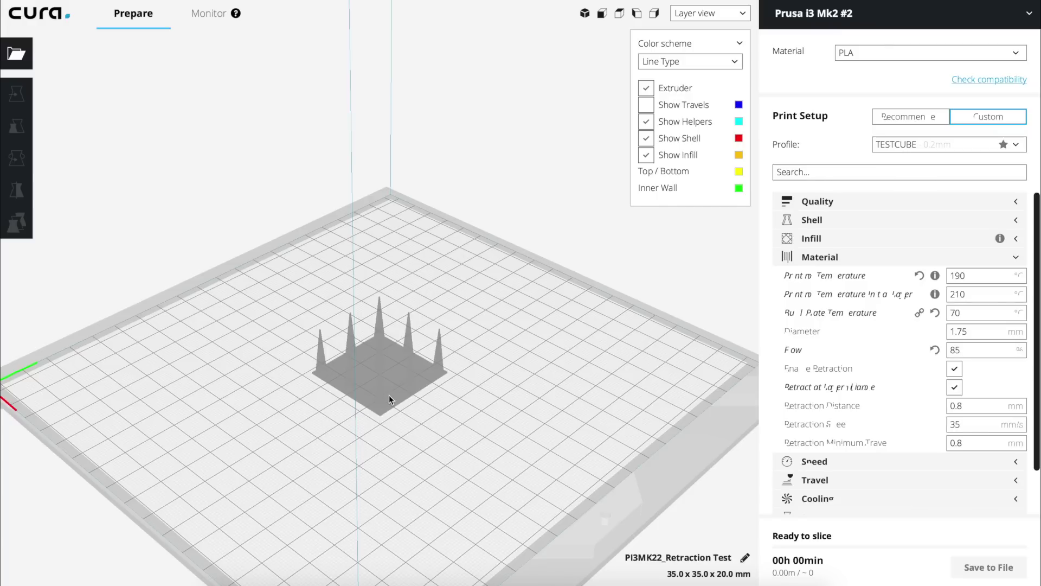
Select the Retraction Test model on the build plate and examine its sliced layers up close from an angle.
{"action": "left_click", "coordinate": [389, 400]}
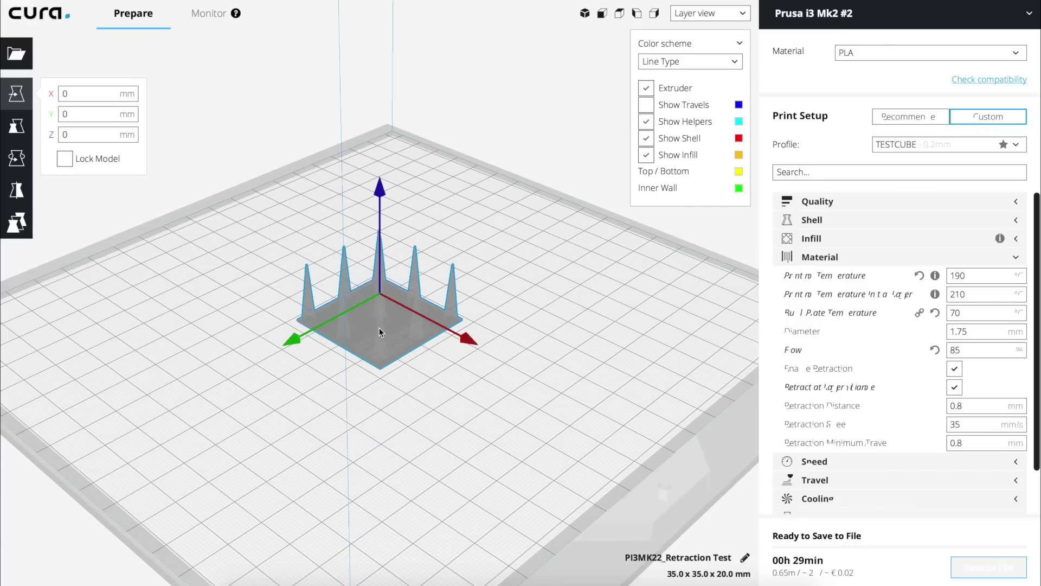
{"action": "scroll", "coordinate": [377, 326], "scroll_direction": "up", "scroll_amount": 3}
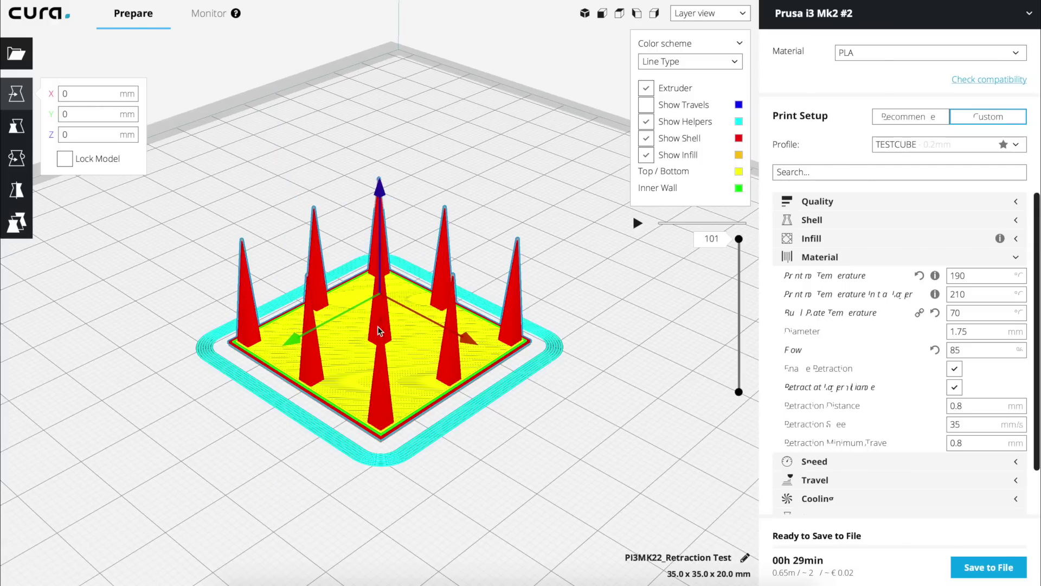
{"action": "right_click_drag", "start_coordinate": [534, 430], "coordinate": [496, 420]}
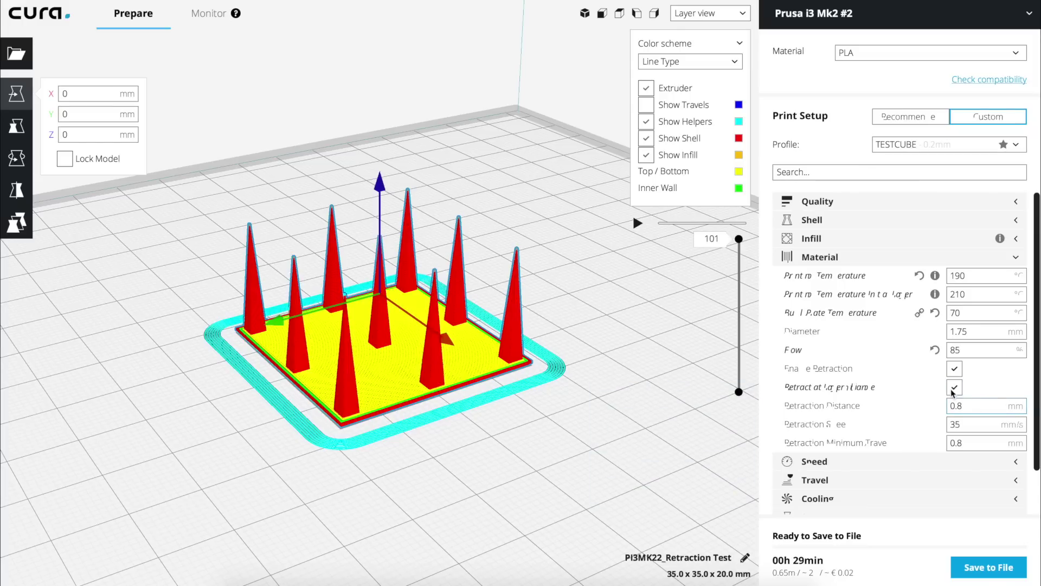
Expand the Cooling settings to review the fan options for the Retraction Test, and collapse them again.
{"action": "scroll", "coordinate": [844, 444], "scroll_direction": "down", "scroll_amount": 2}
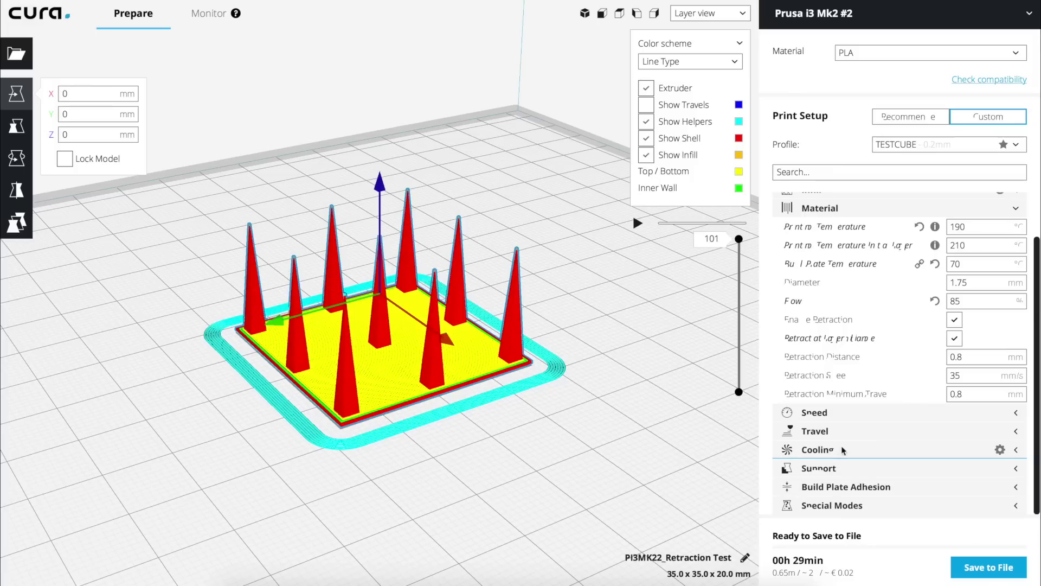
{"action": "left_click", "coordinate": [833, 449]}
{"action": "scroll", "coordinate": [833, 449], "scroll_direction": "down", "scroll_amount": 3}
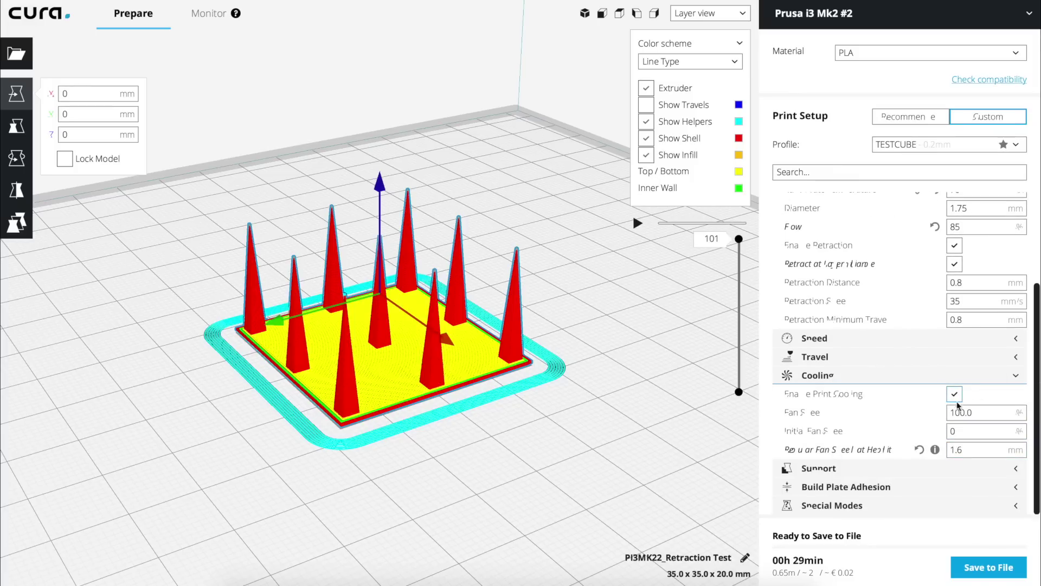
{"action": "left_click", "coordinate": [908, 376]}
{"action": "mouse_move", "coordinate": [896, 371]}
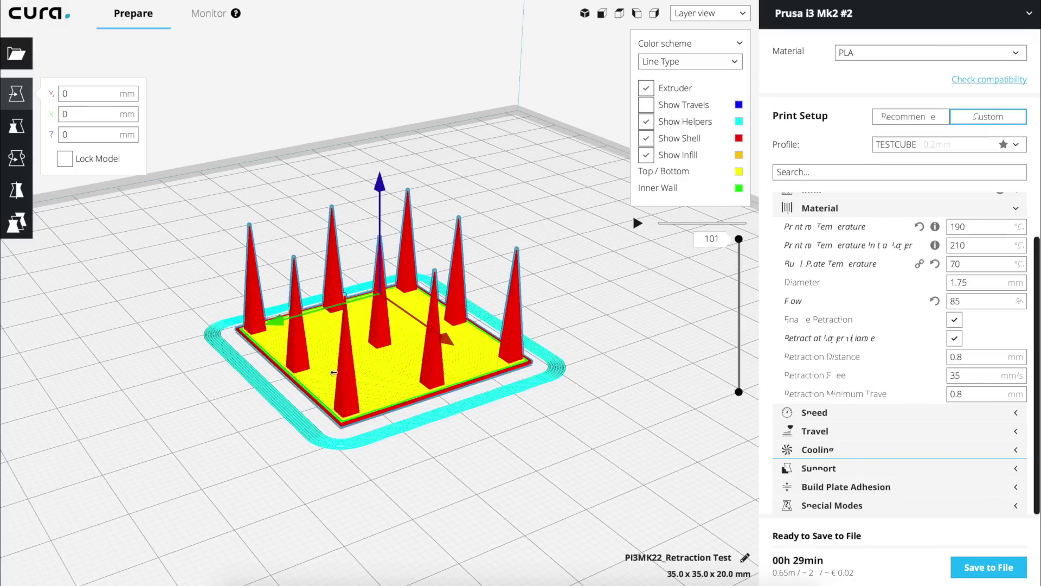
Save the sliced Retraction Test to the Desktop as a GCode file named retraction.
{"action": "left_click", "coordinate": [988, 567]}
{"action": "type", "text": "retraction"}
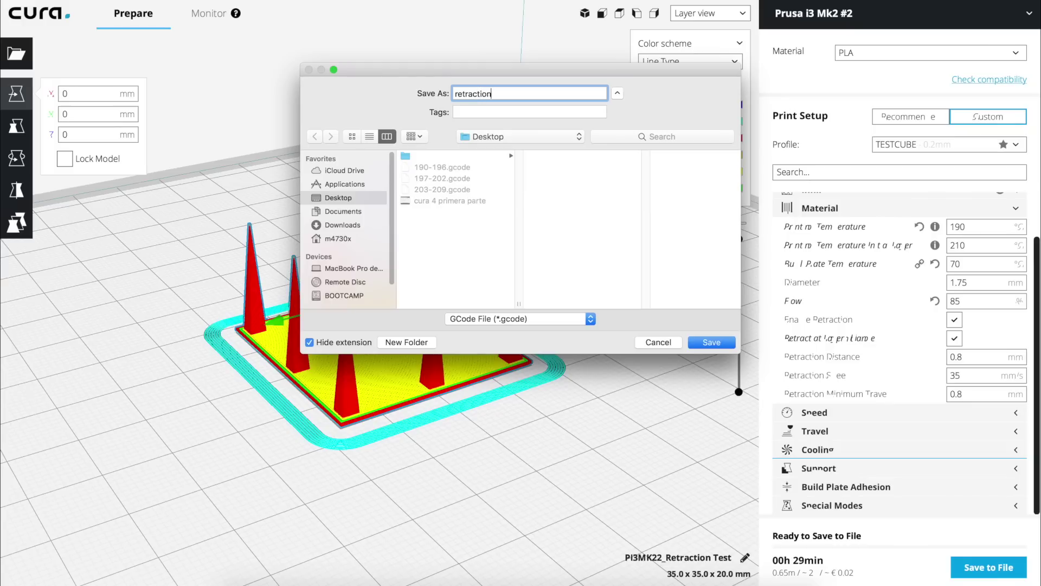
{"action": "key", "text": "Return"}
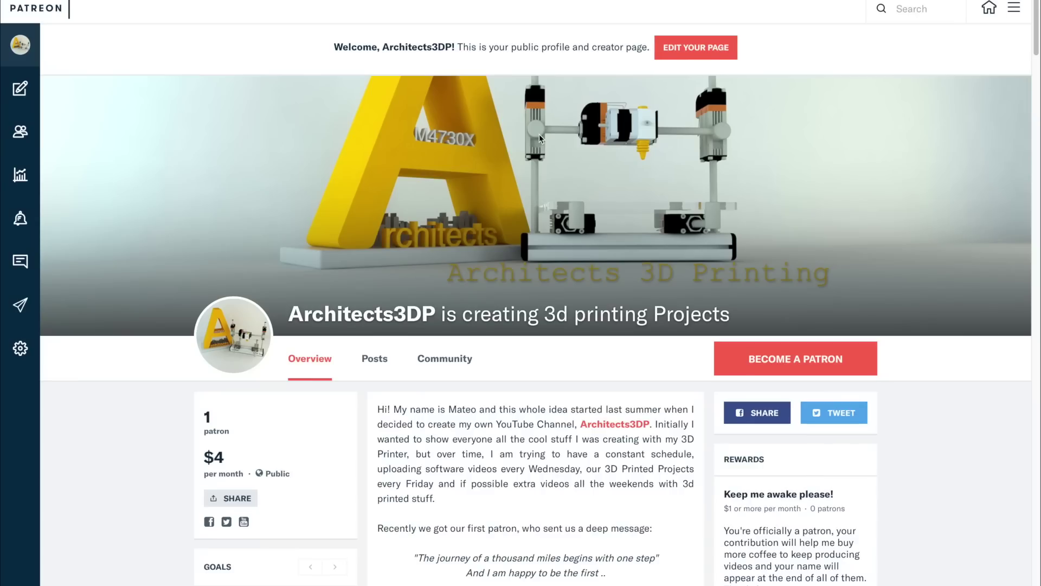
On the Architects3DP Patreon page, expand the "Temperature tower and Retraction tests" post and read its contents and attached files.
{"action": "scroll", "coordinate": [550, 118], "scroll_direction": "down", "scroll_amount": 5}
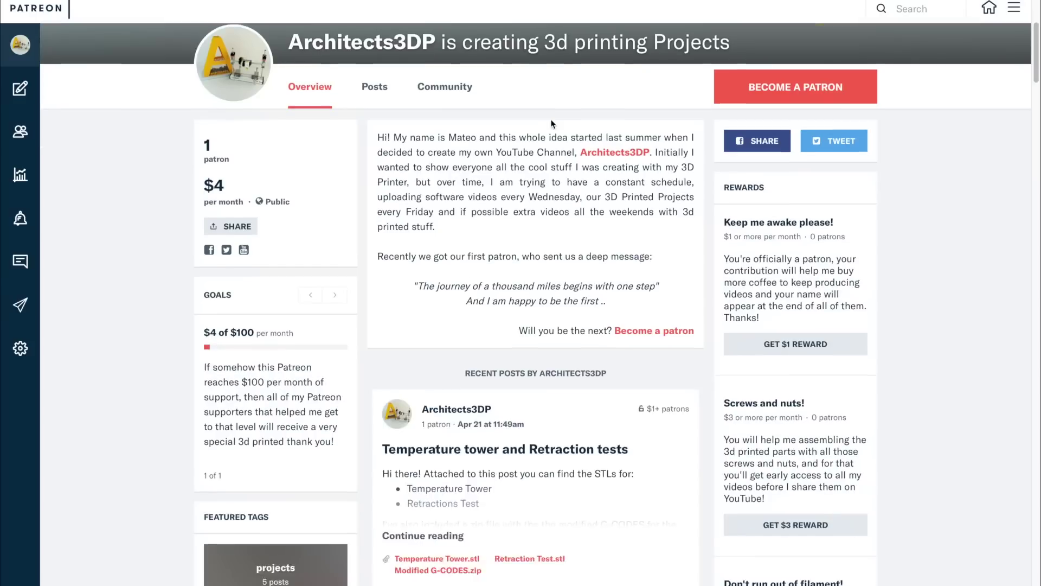
{"action": "scroll", "coordinate": [551, 119], "scroll_direction": "down", "scroll_amount": 6}
{"action": "scroll", "coordinate": [490, 309], "scroll_direction": "up", "scroll_amount": 3}
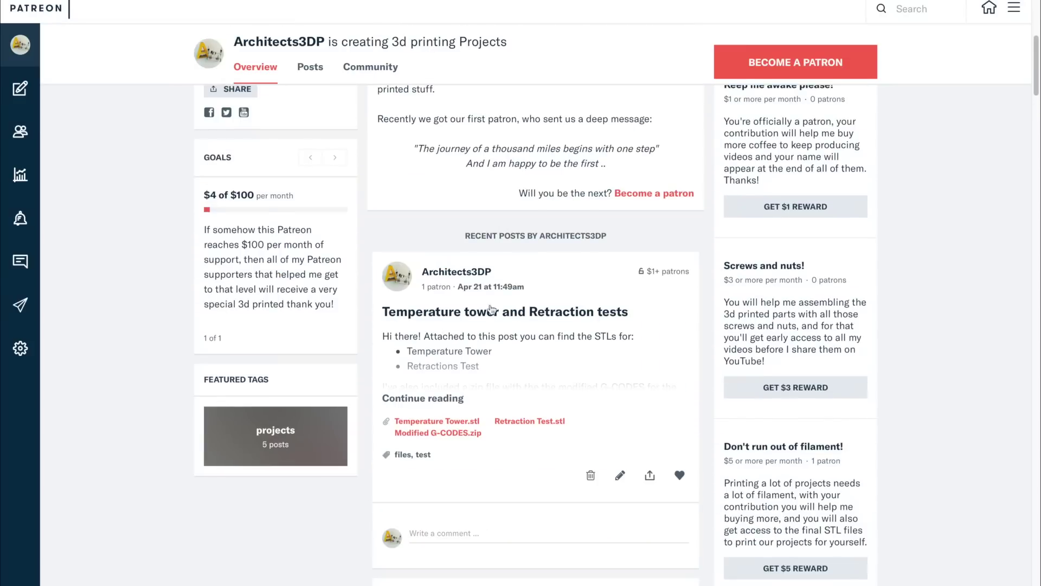
{"action": "left_click", "coordinate": [434, 388]}
{"action": "scroll", "coordinate": [434, 383], "scroll_direction": "down", "scroll_amount": 2}
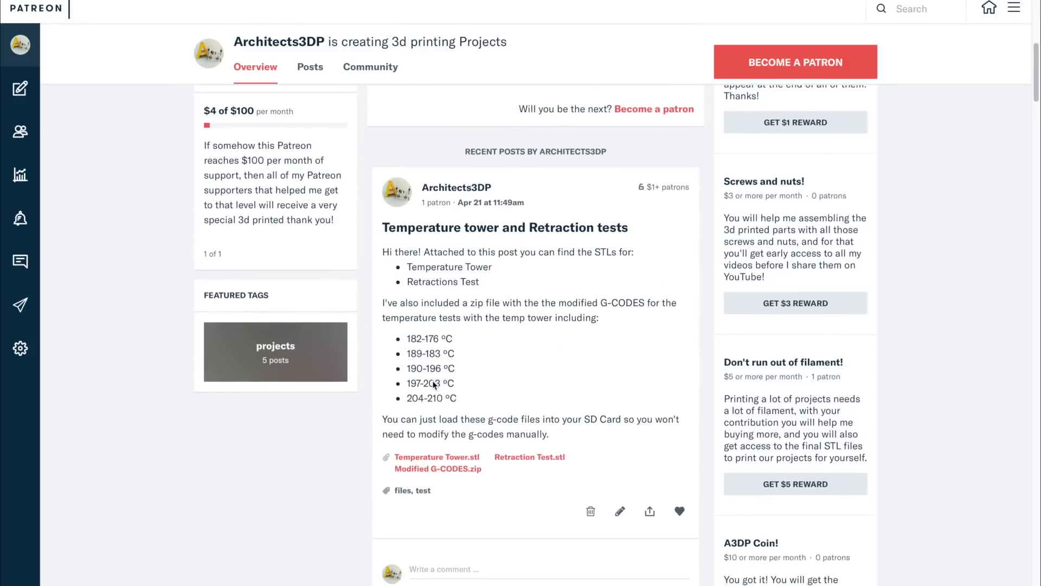
{"action": "scroll", "coordinate": [436, 375], "scroll_direction": "down", "scroll_amount": 1}
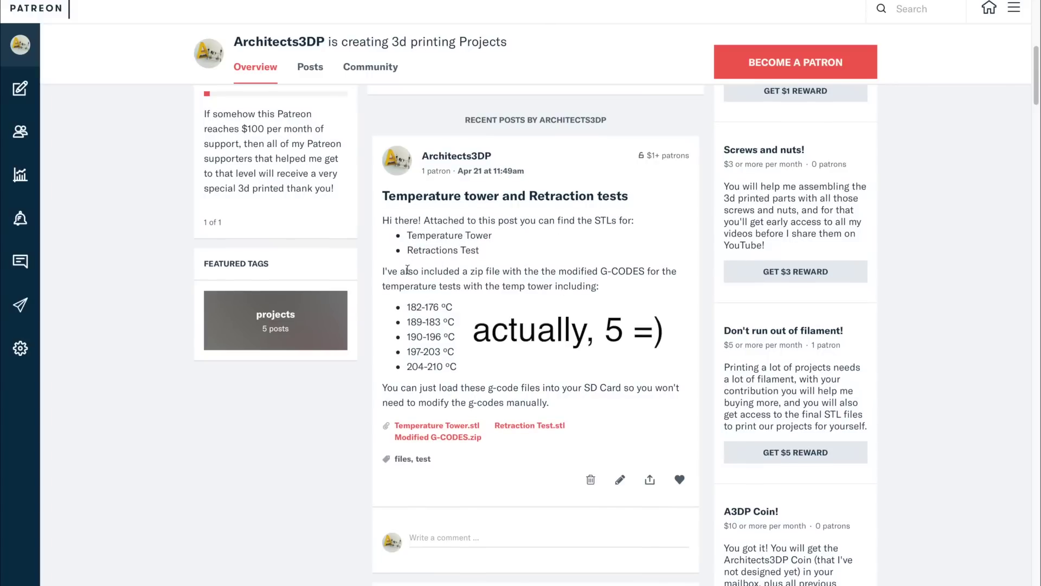
Look through the older posts on the Architects3DP Patreon page for other downloadable project files.
{"action": "scroll", "coordinate": [558, 265], "scroll_direction": "down", "scroll_amount": 15}
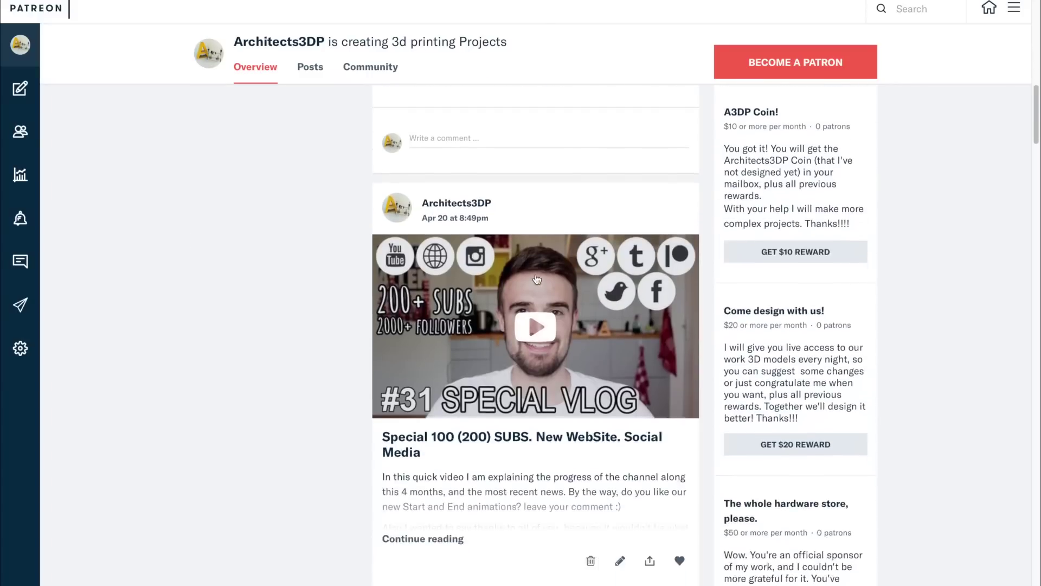
{"action": "scroll", "coordinate": [423, 301], "scroll_direction": "down", "scroll_amount": 15}
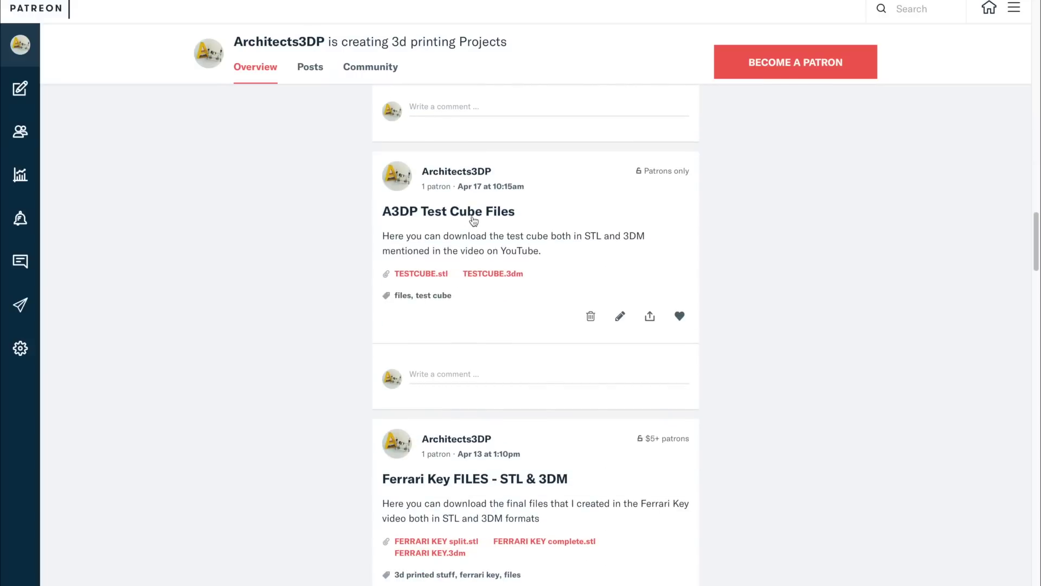
{"action": "scroll", "coordinate": [429, 279], "scroll_direction": "up", "scroll_amount": 20}
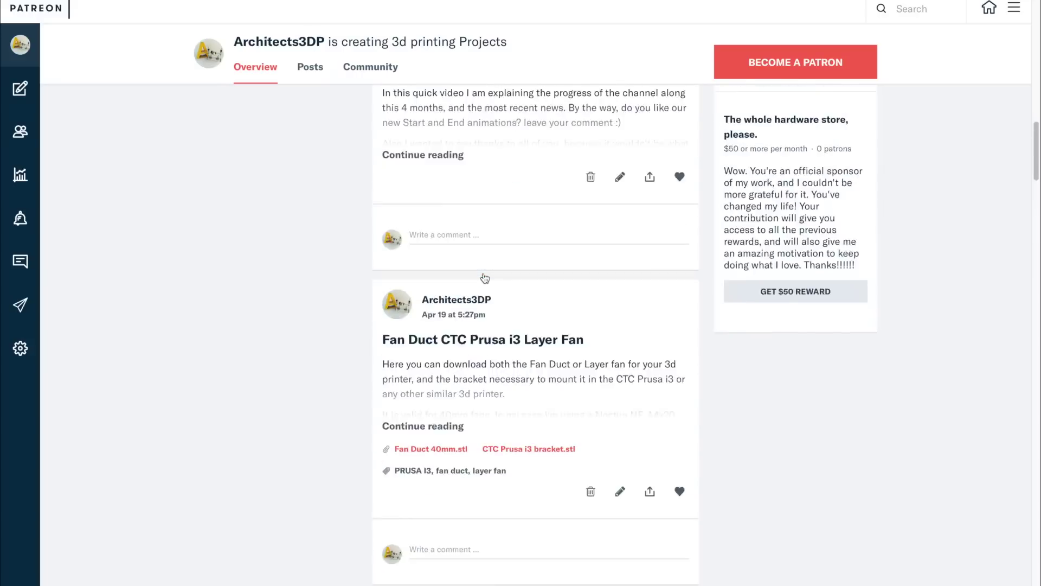